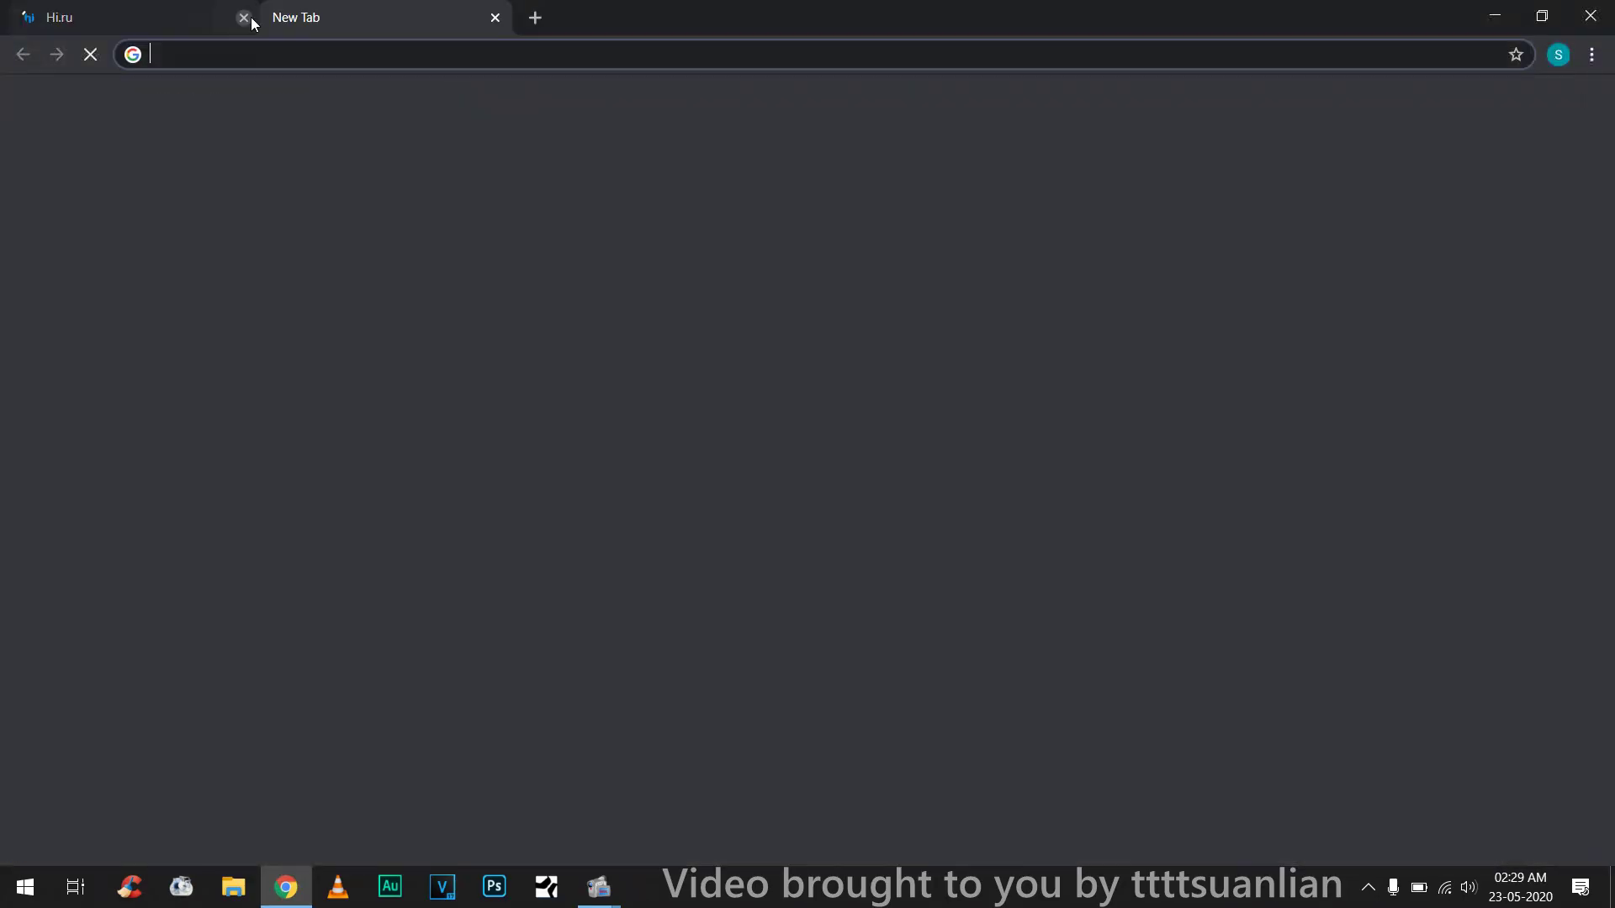
type("format")
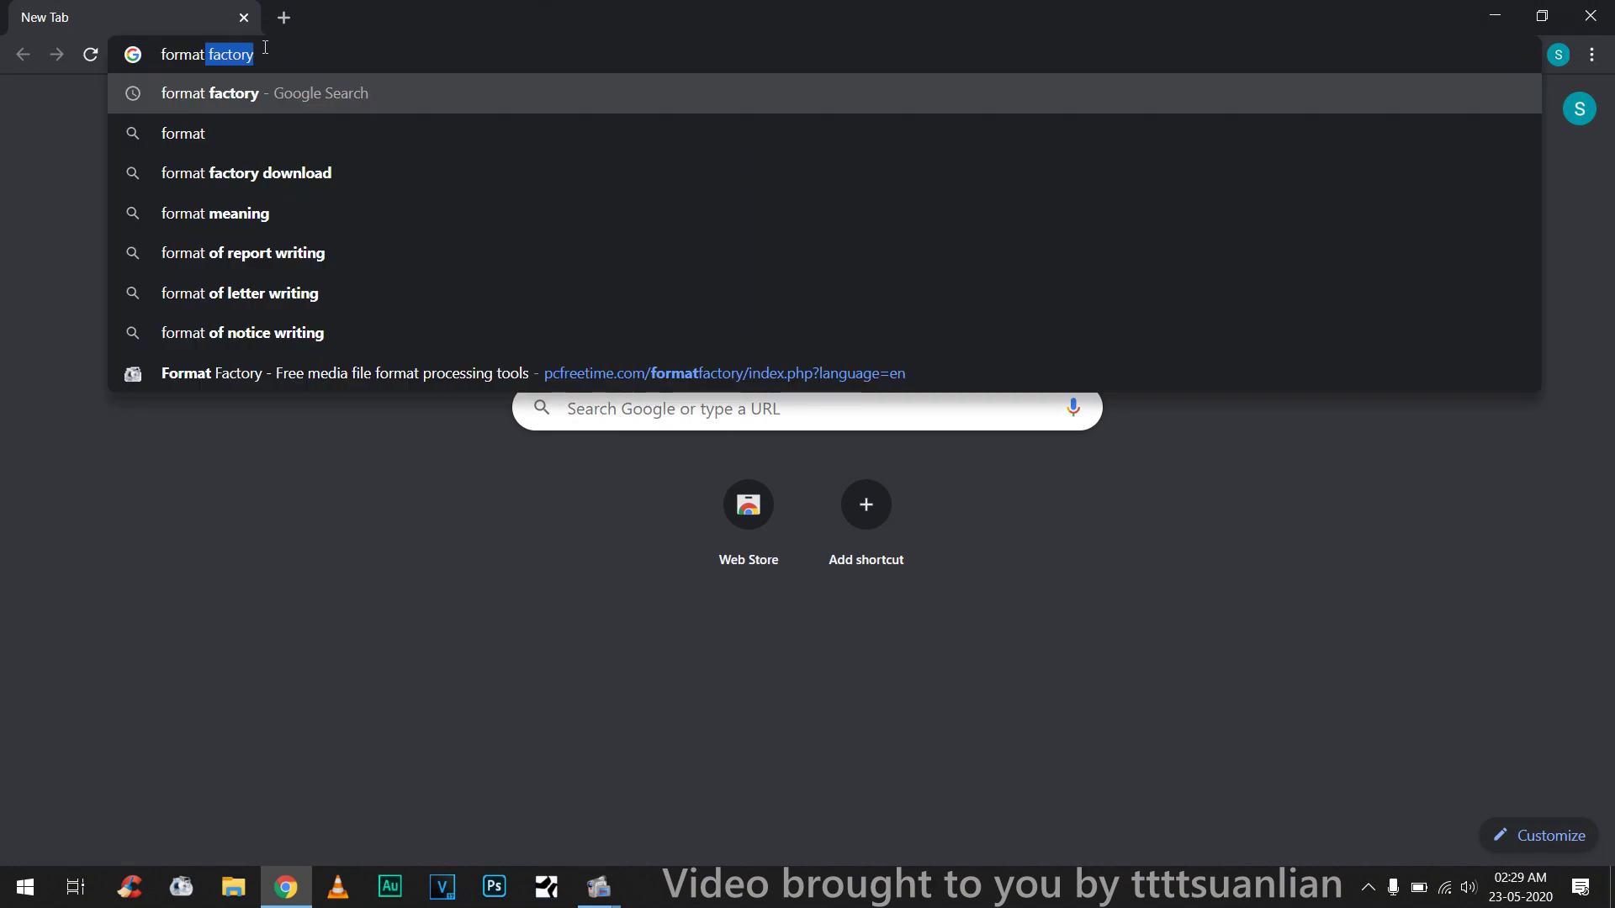
Run the format factory search, get pcfreetime.com in a new tab, and close the results tab
key("Return")
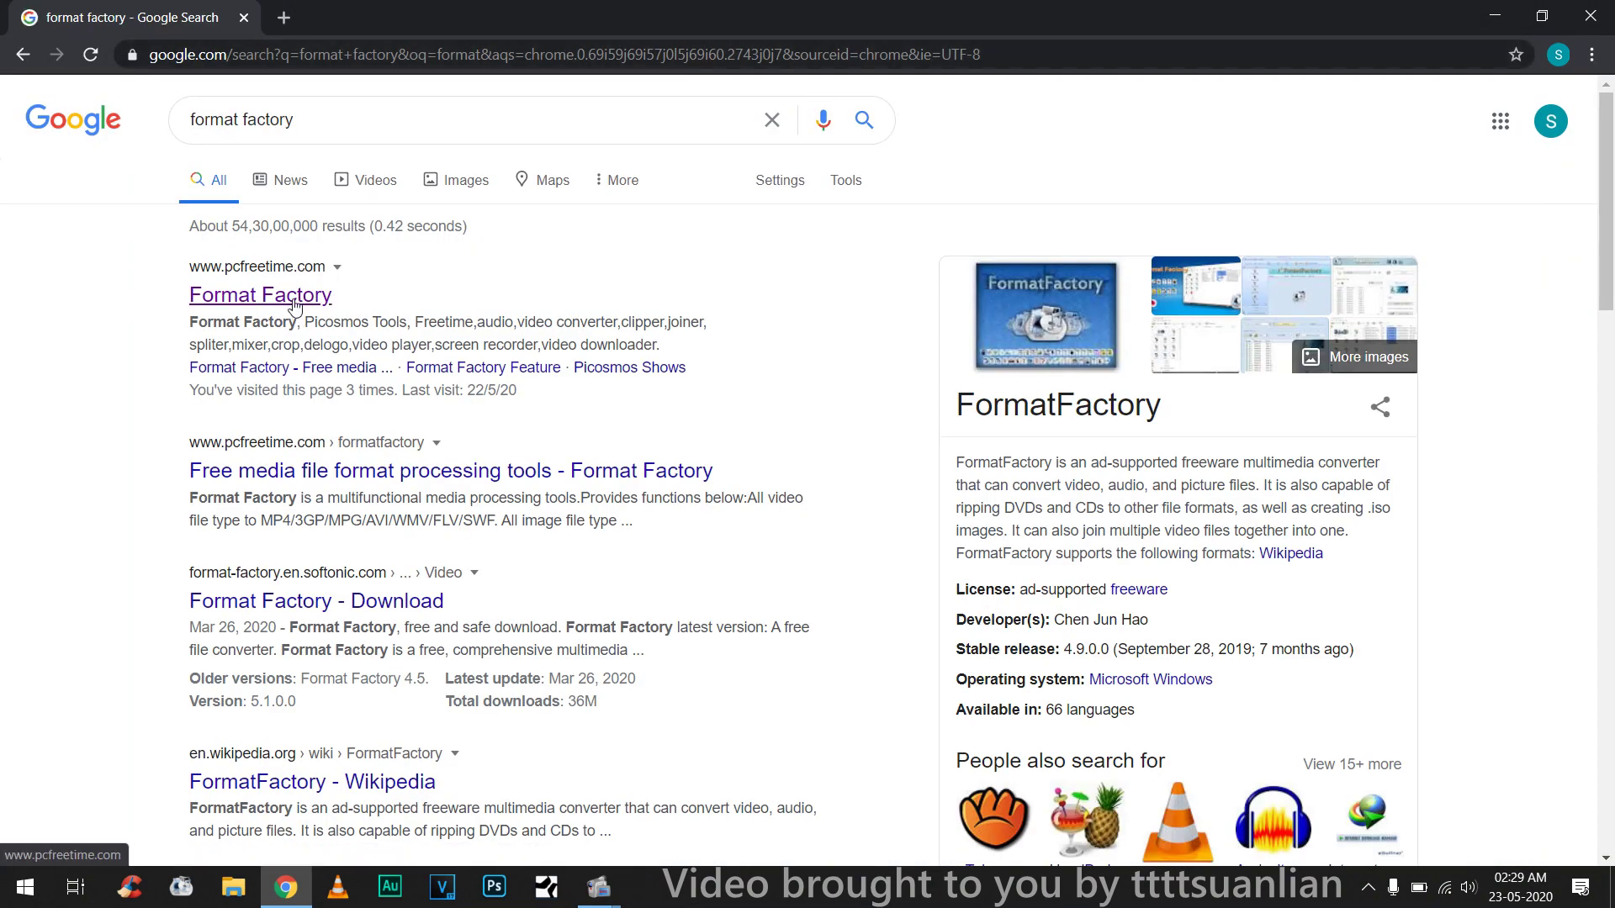
right_click(293, 307)
left_click(341, 316)
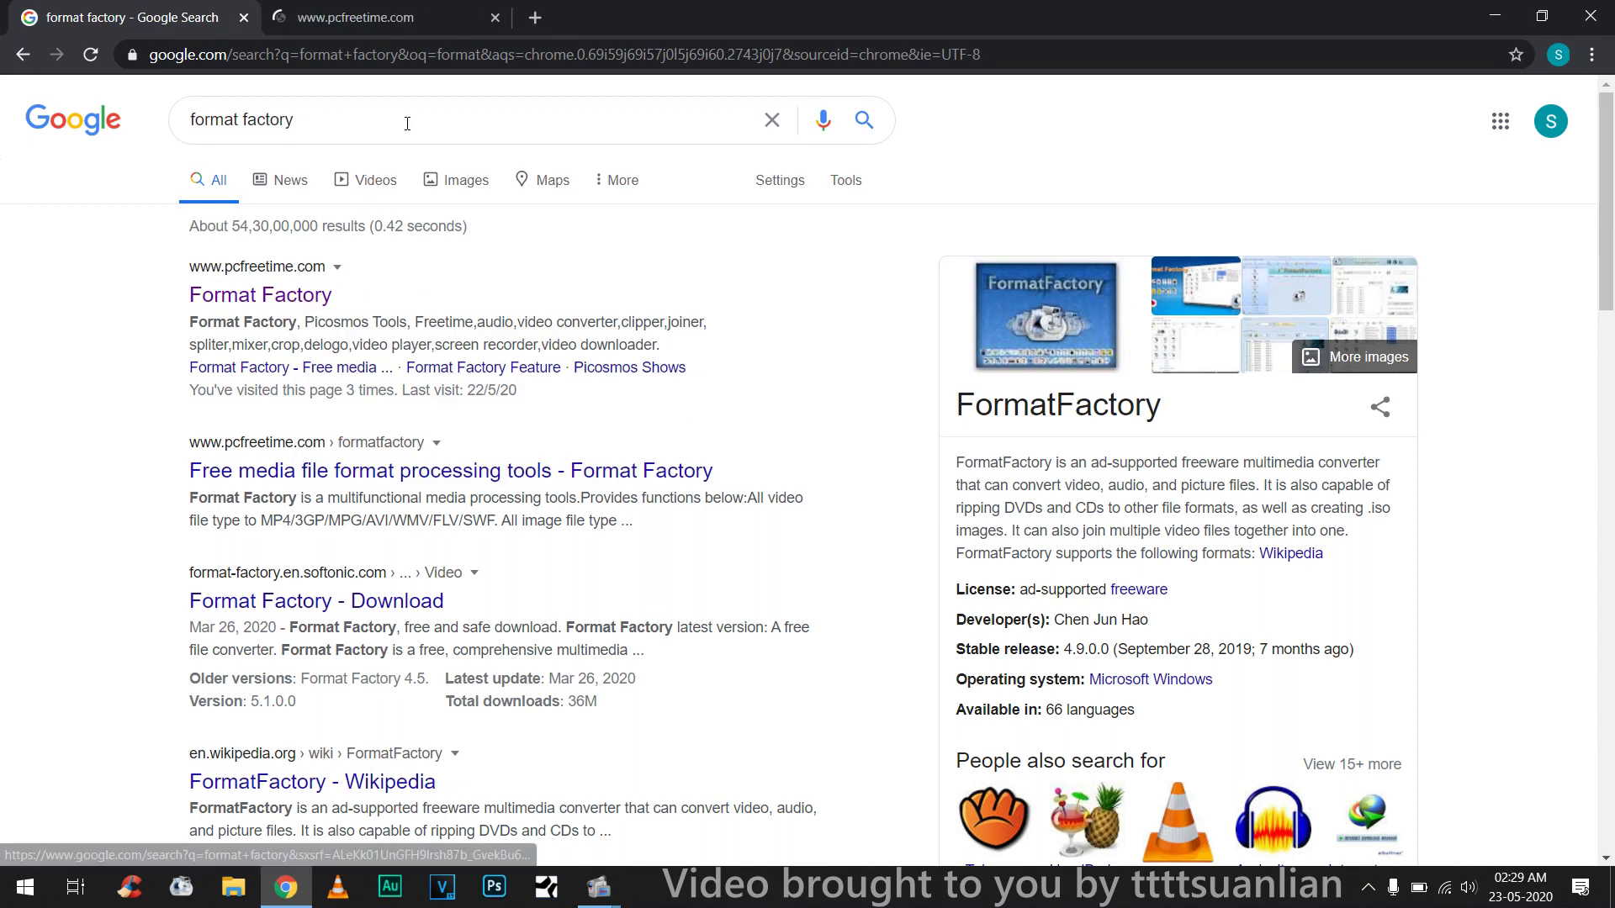
left_click(376, 19)
left_click(208, 20)
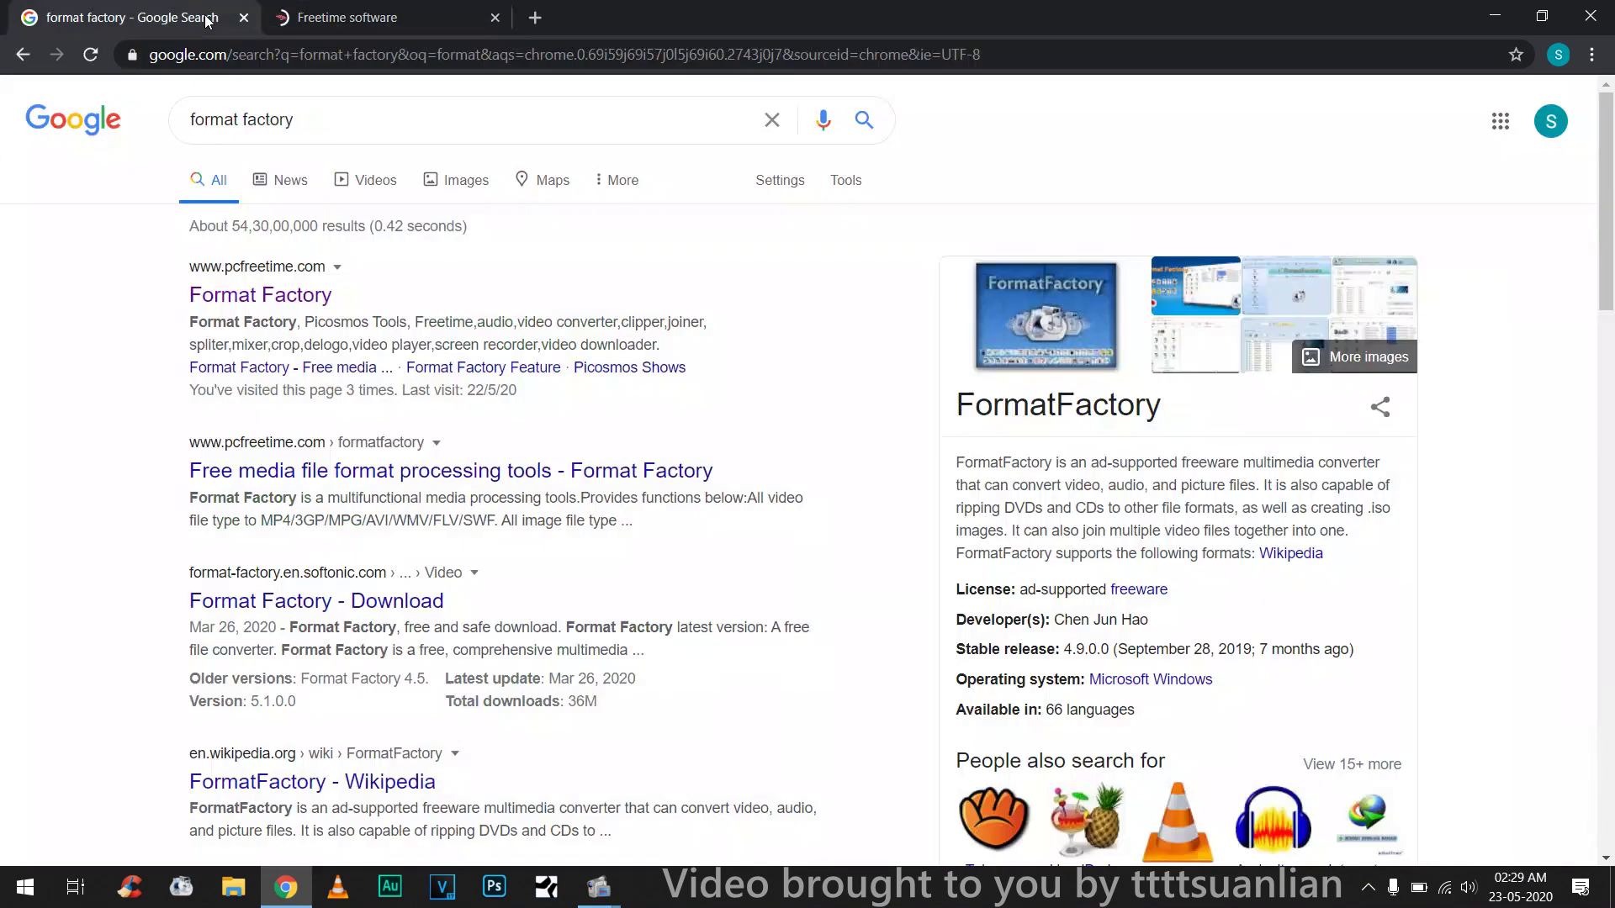
left_click(243, 18)
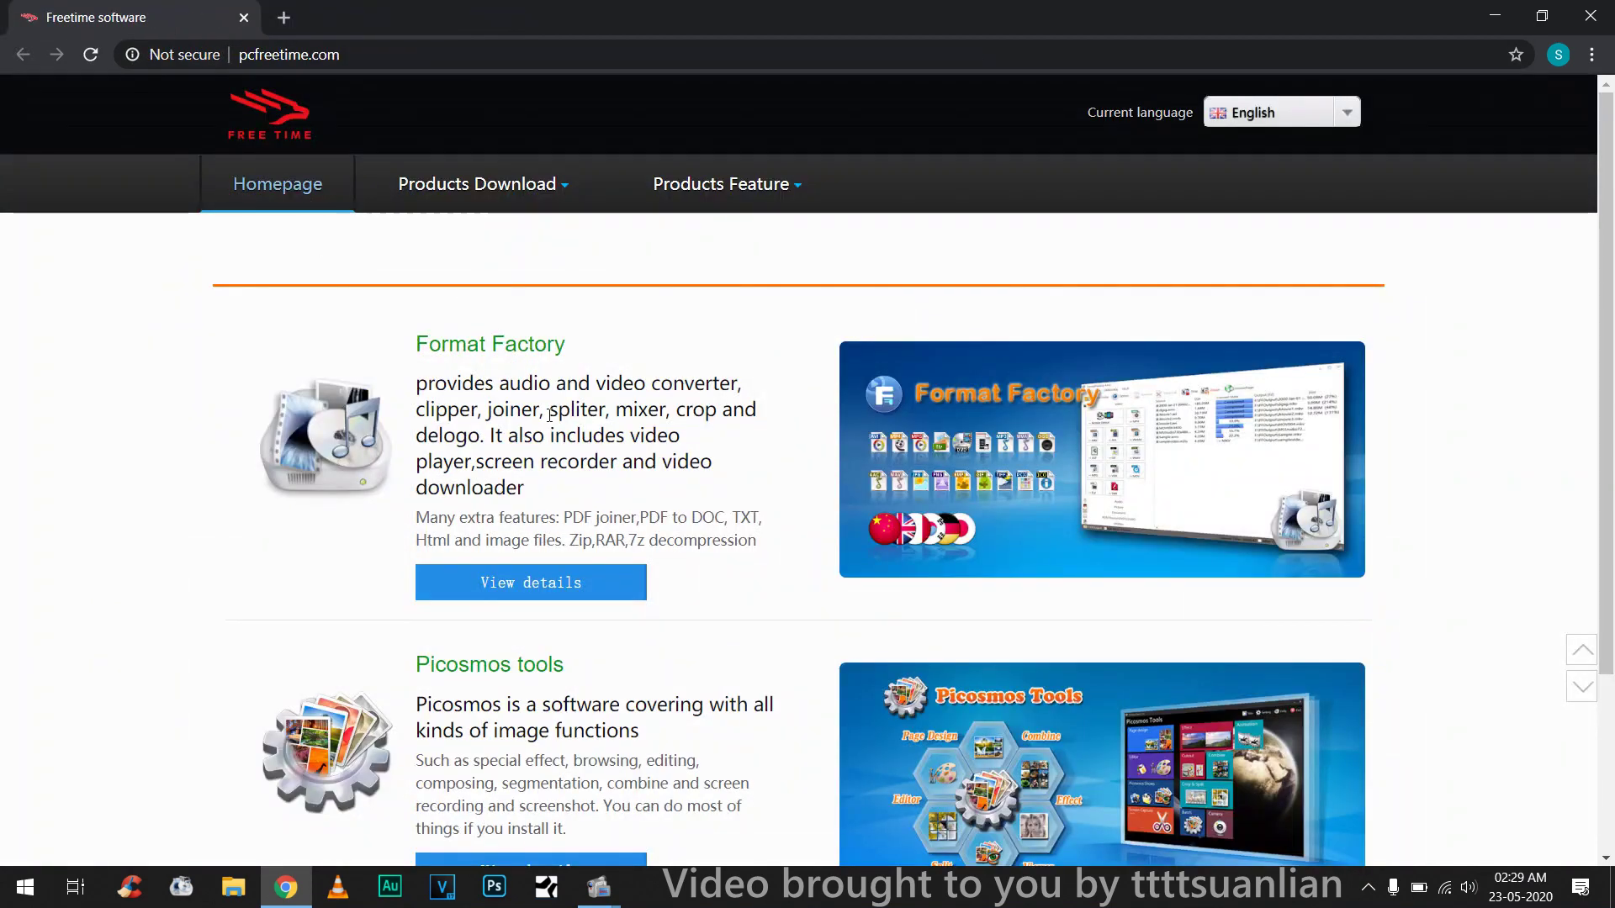
Reach the Format Factory 5.1.0.0 download page via the Products Download menu
left_click(543, 197)
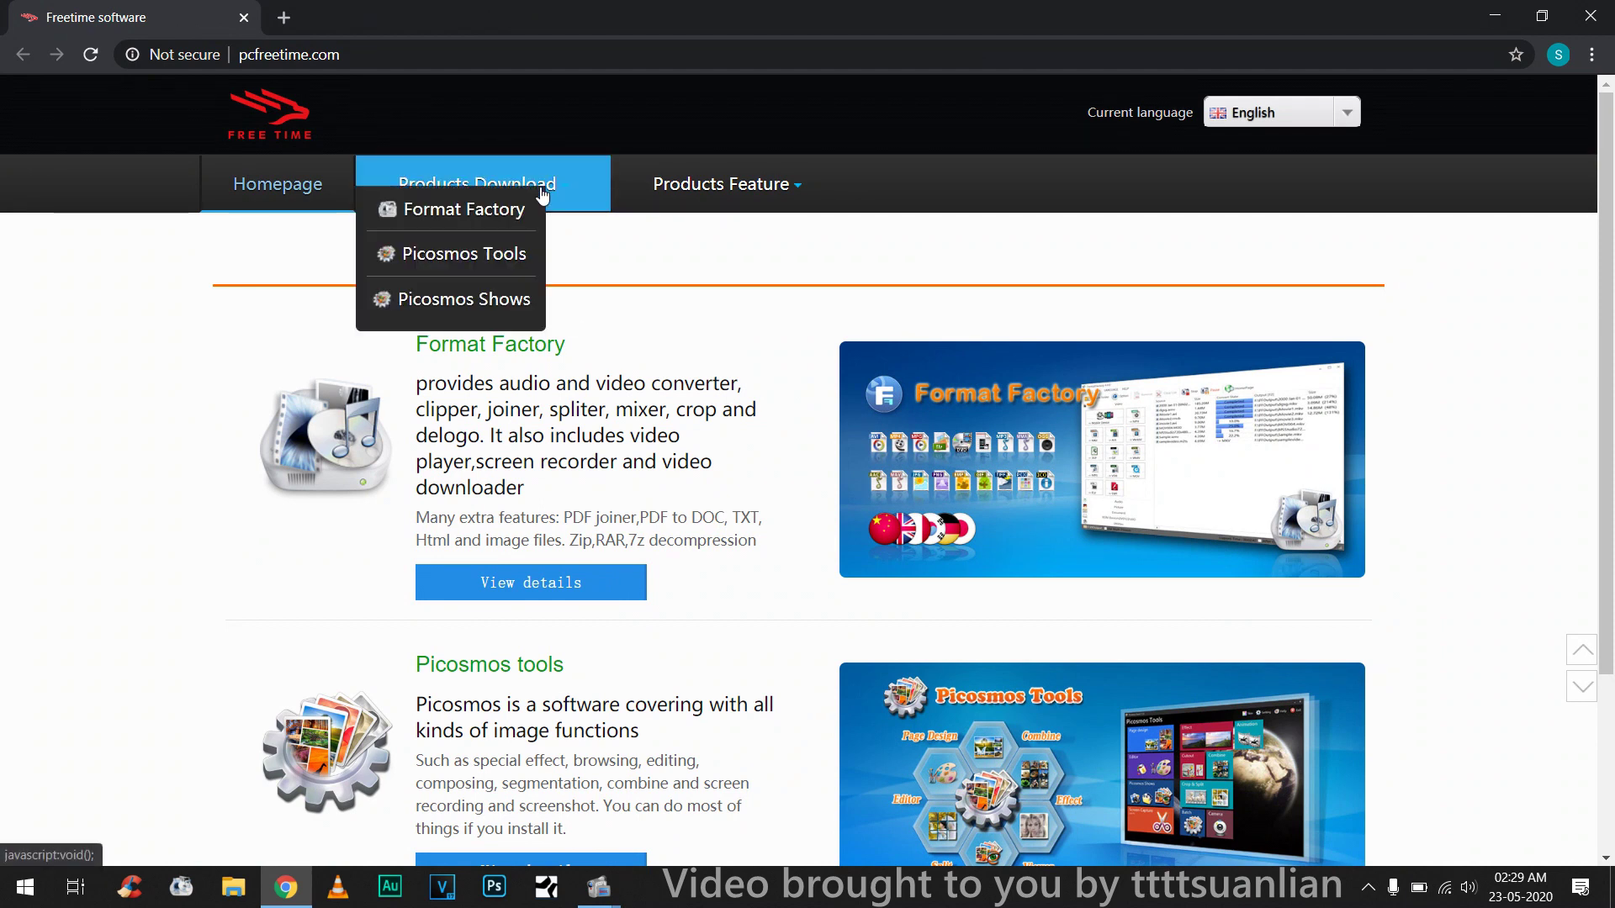
left_click(503, 208)
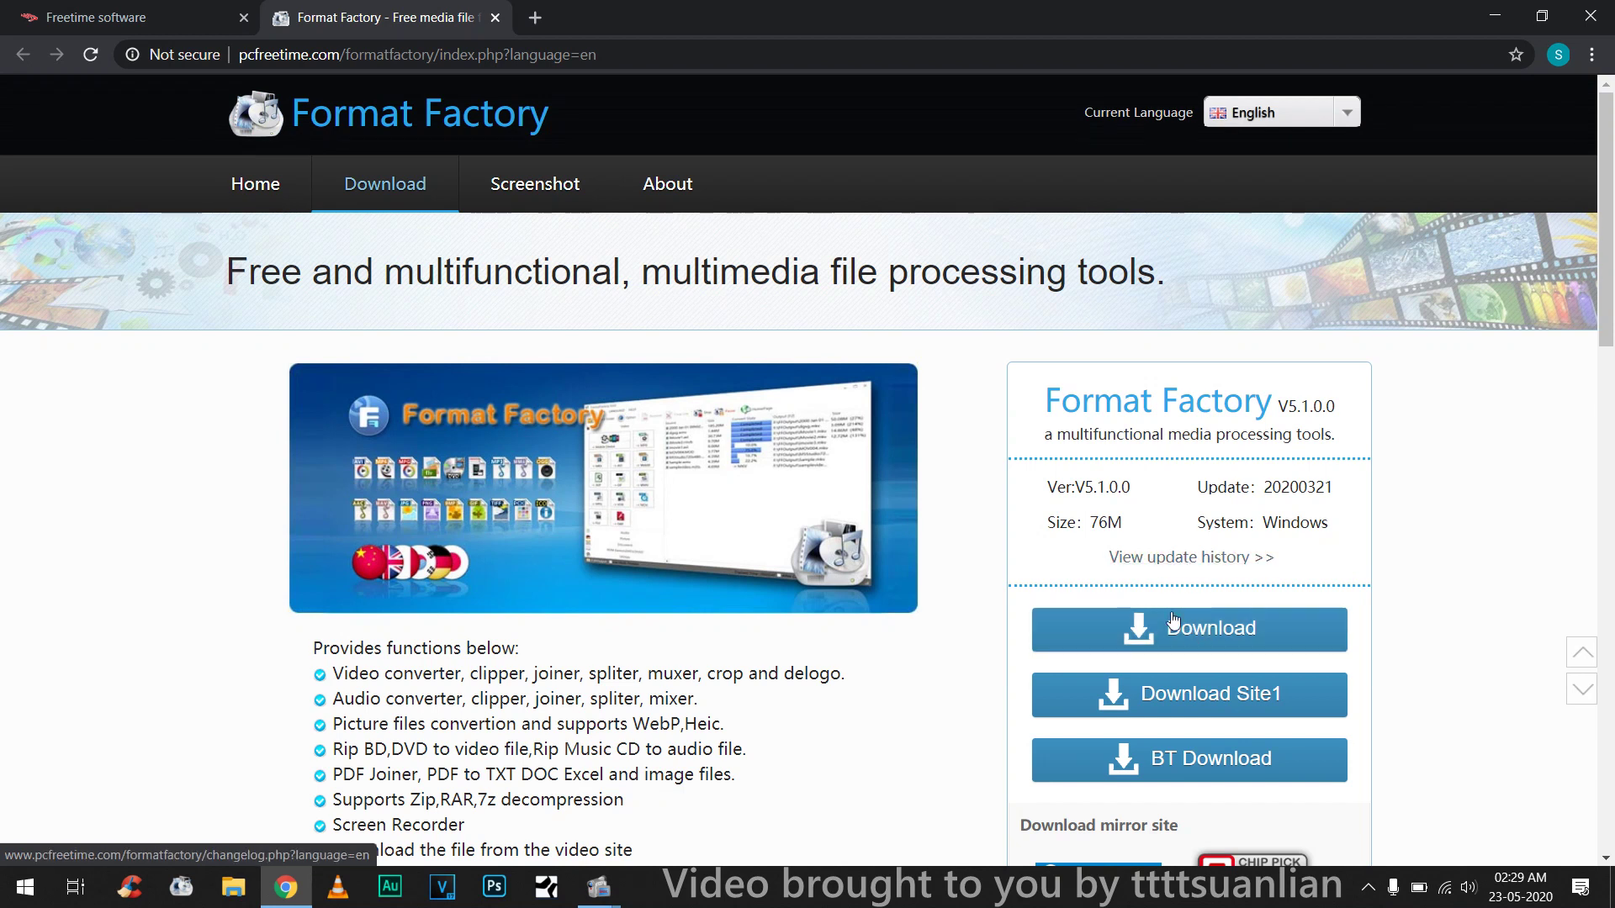
Start the FFSetup5.1.0.0.exe download from Site1, cancel it, and close Chrome
left_click(1198, 693)
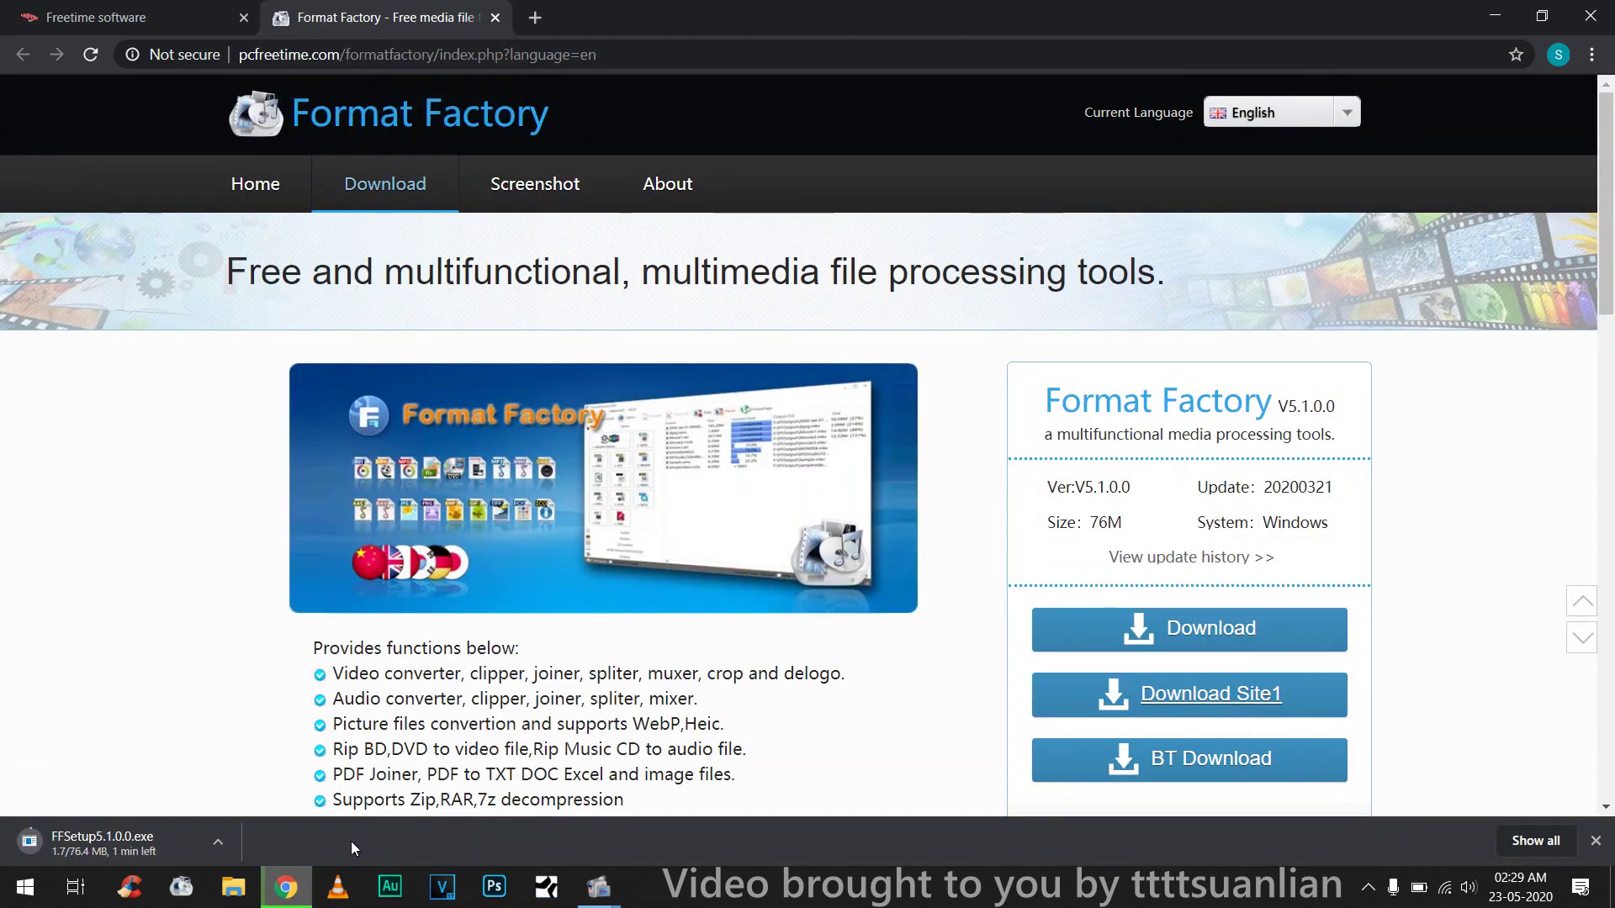
right_click(93, 845)
left_click(139, 827)
left_click(1593, 16)
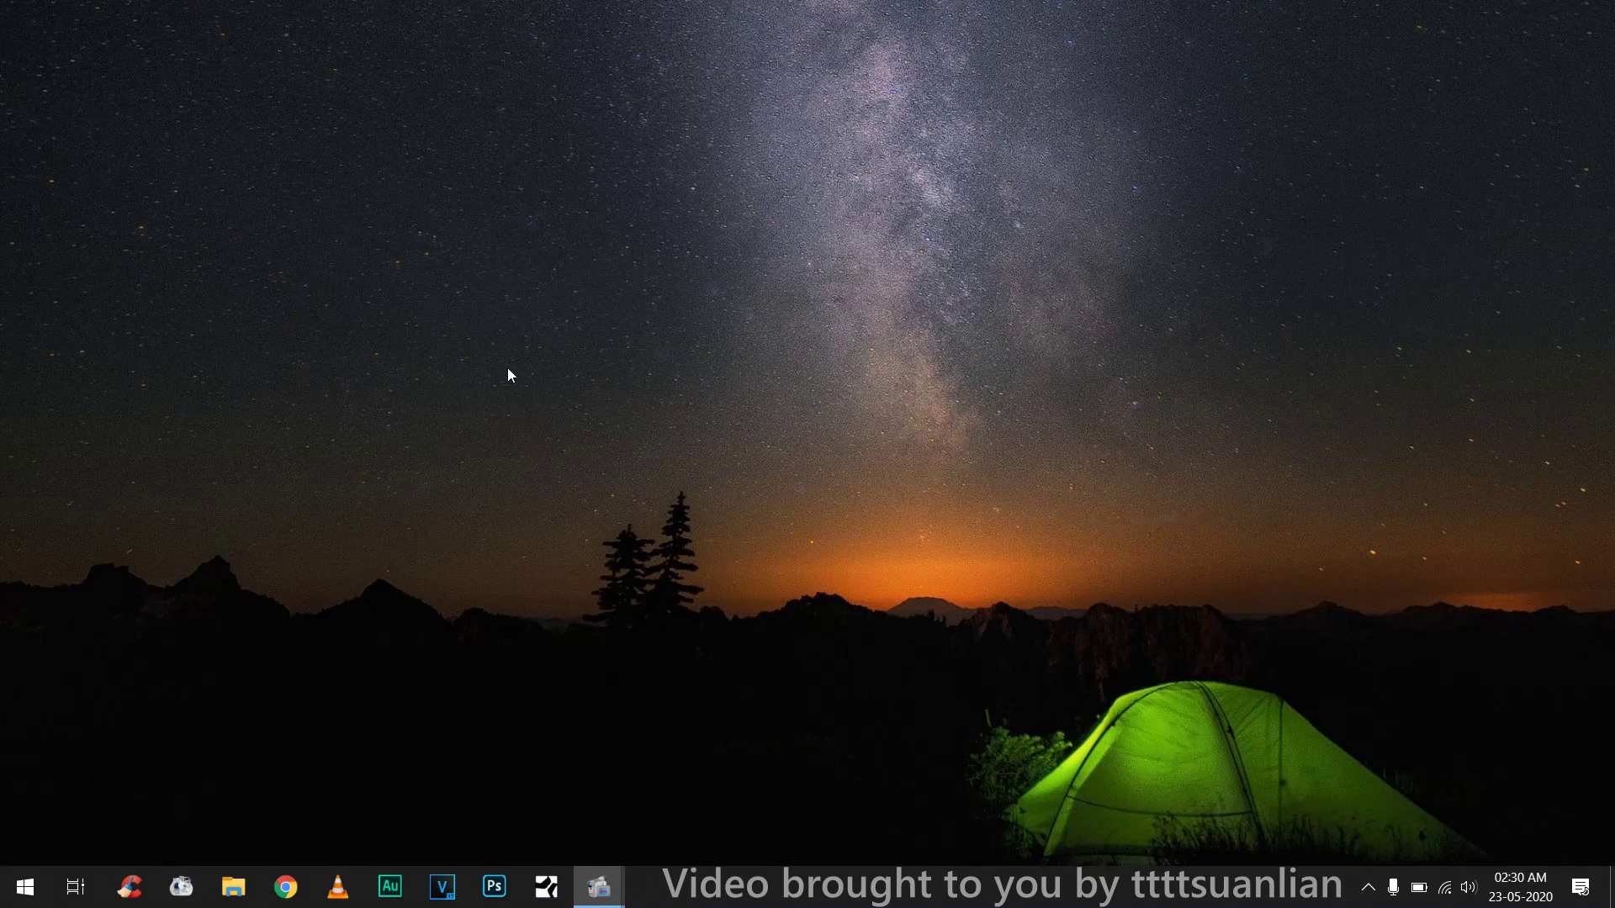
Launch Screen Record from a Start search for 'screen' and show its window with F6
left_click(25, 888)
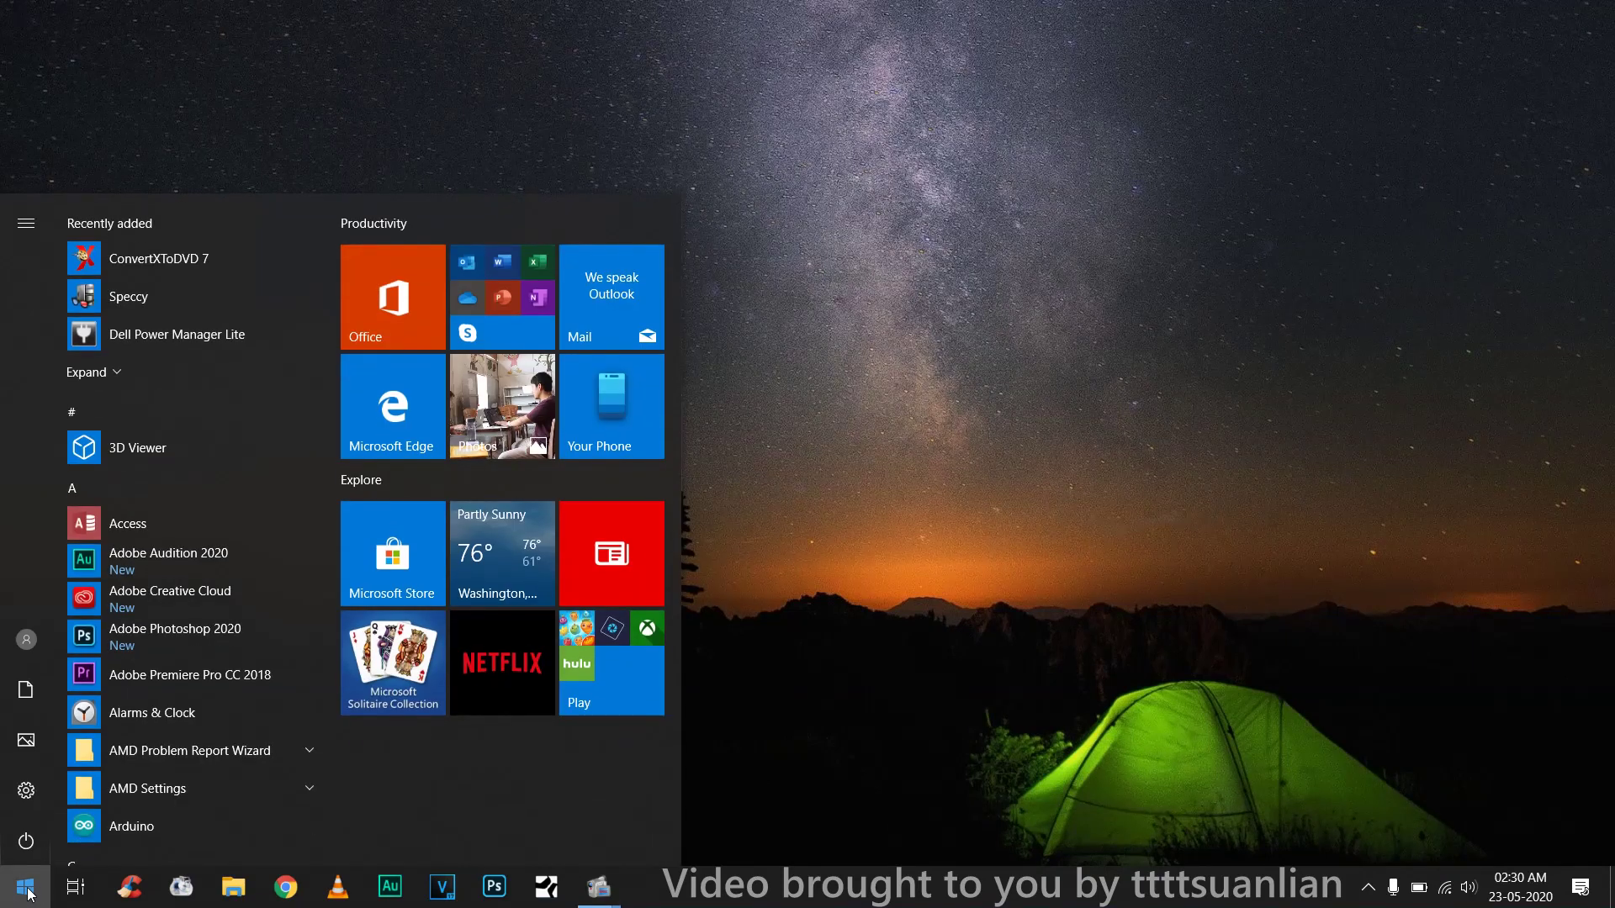
type("screen")
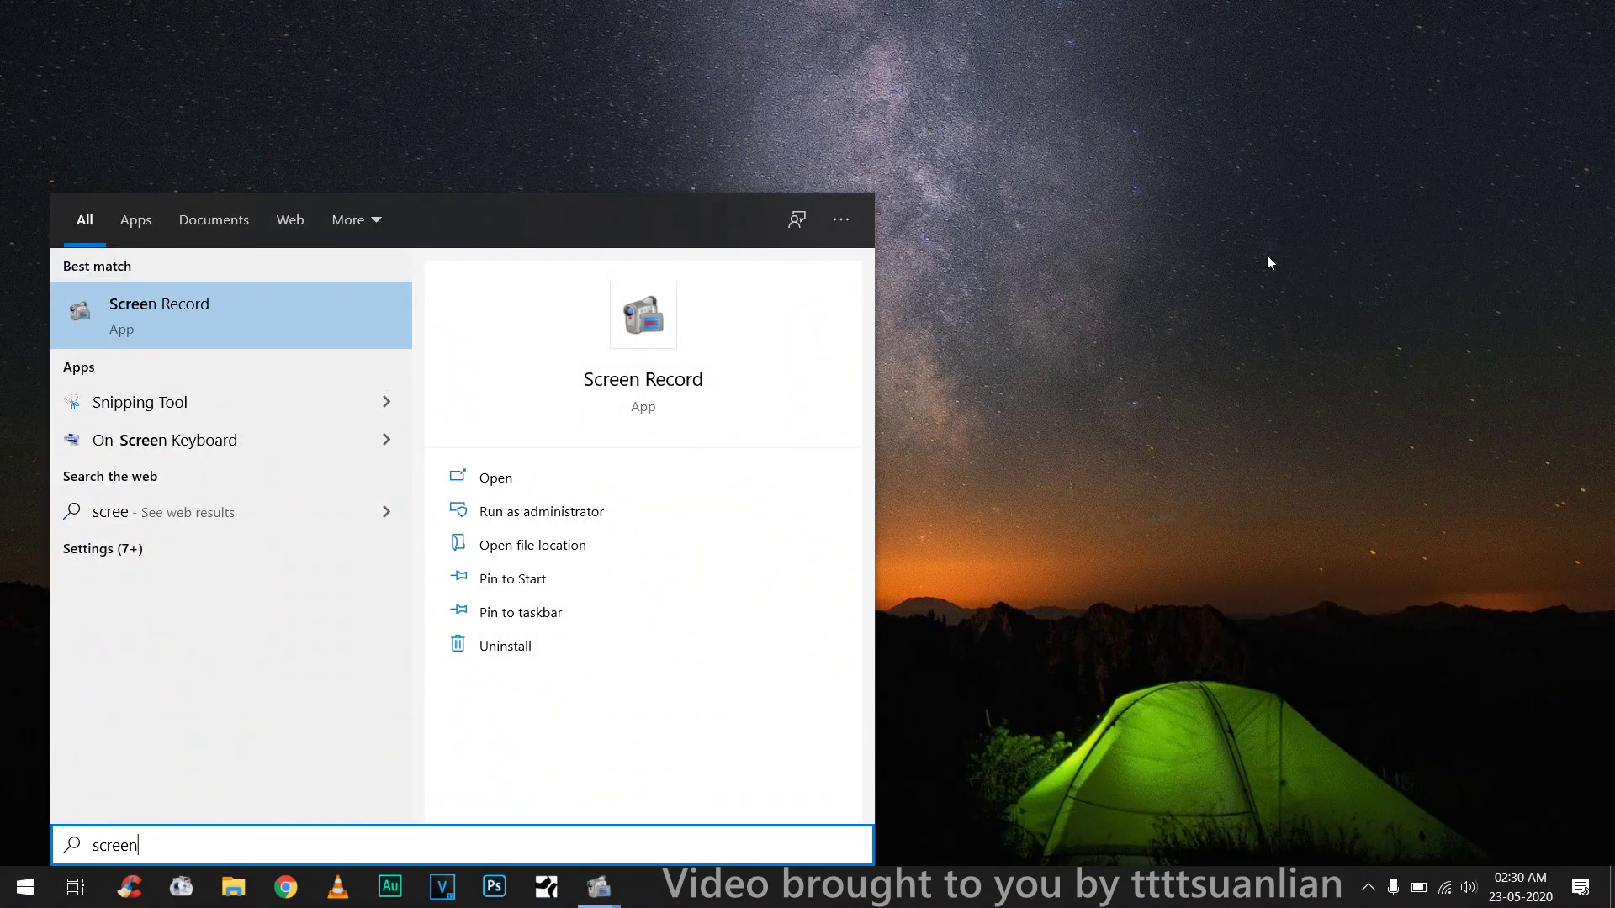
left_click(968, 257)
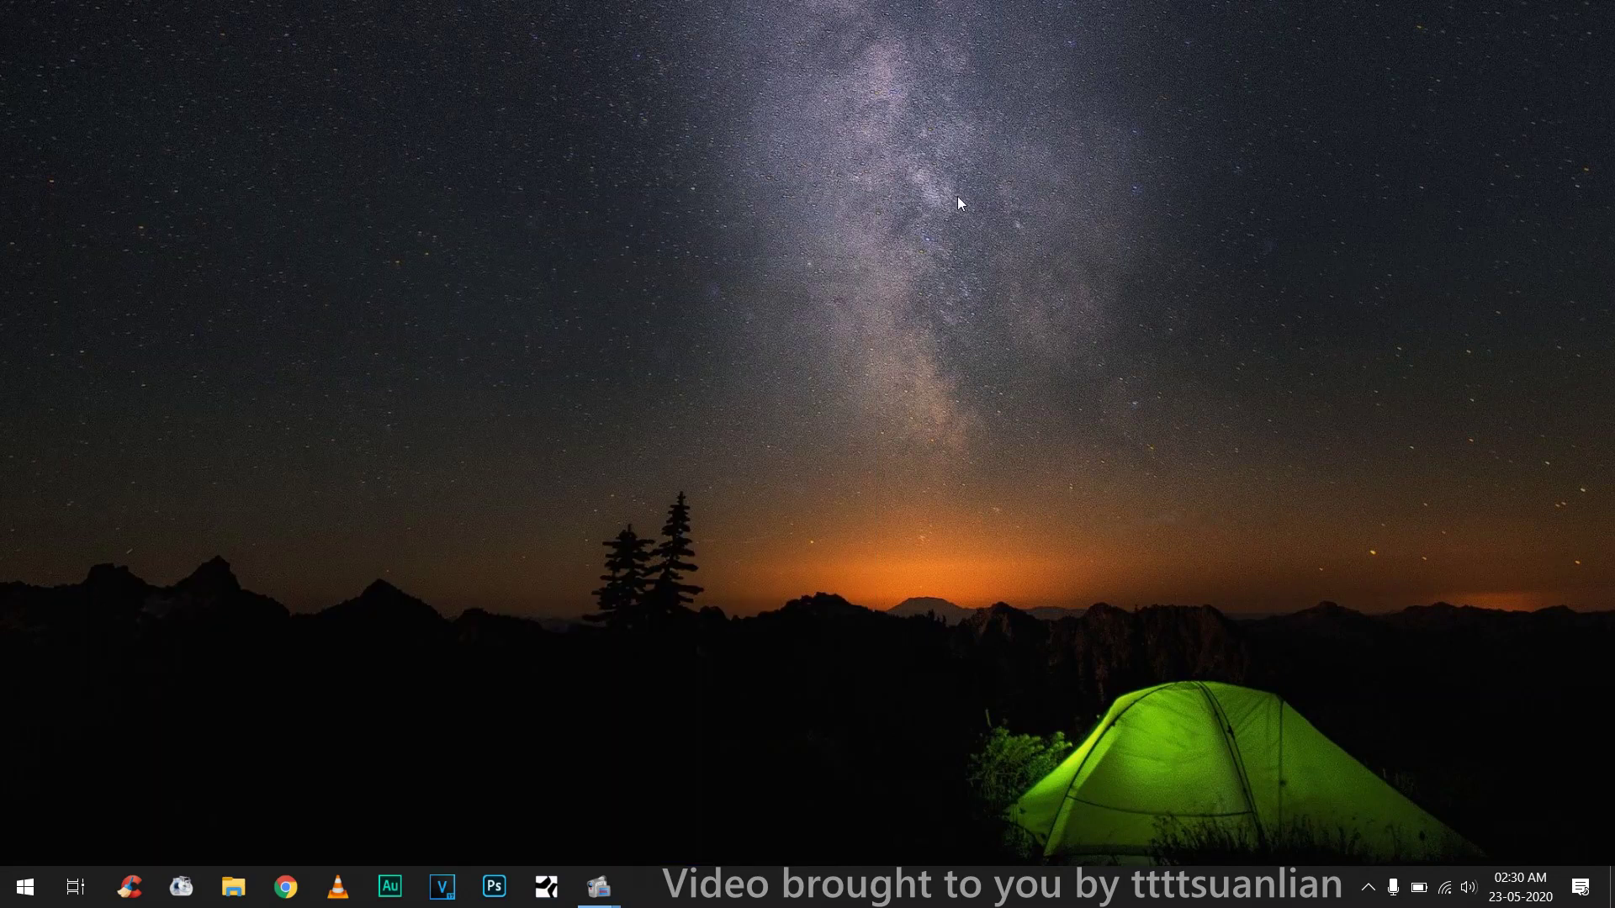
mouse_move(598, 888)
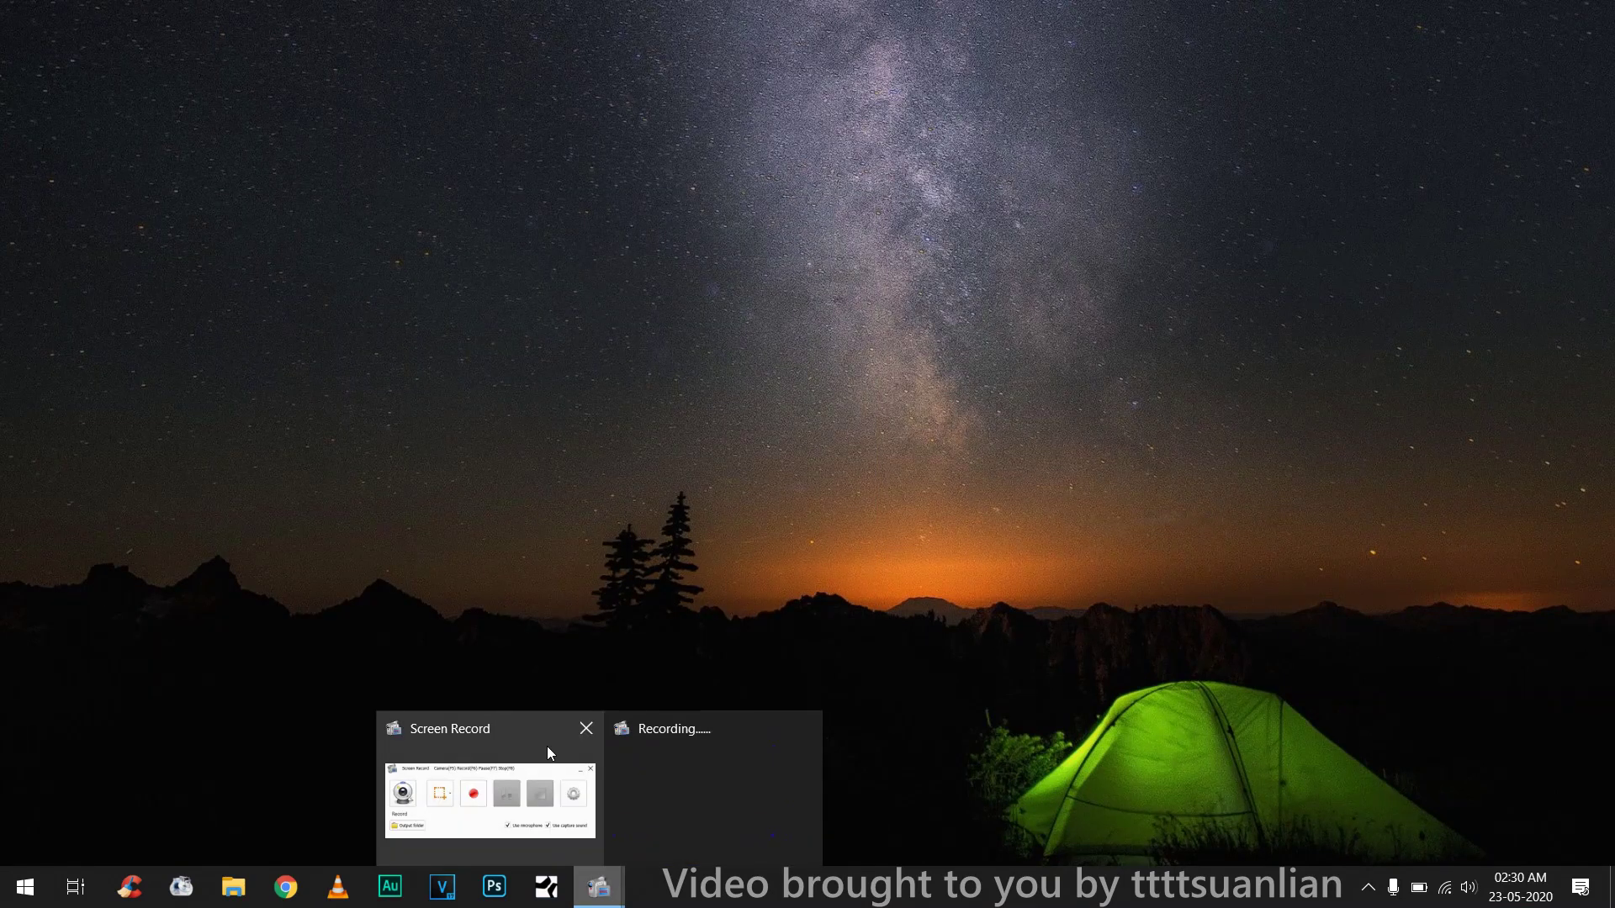
key("F6")
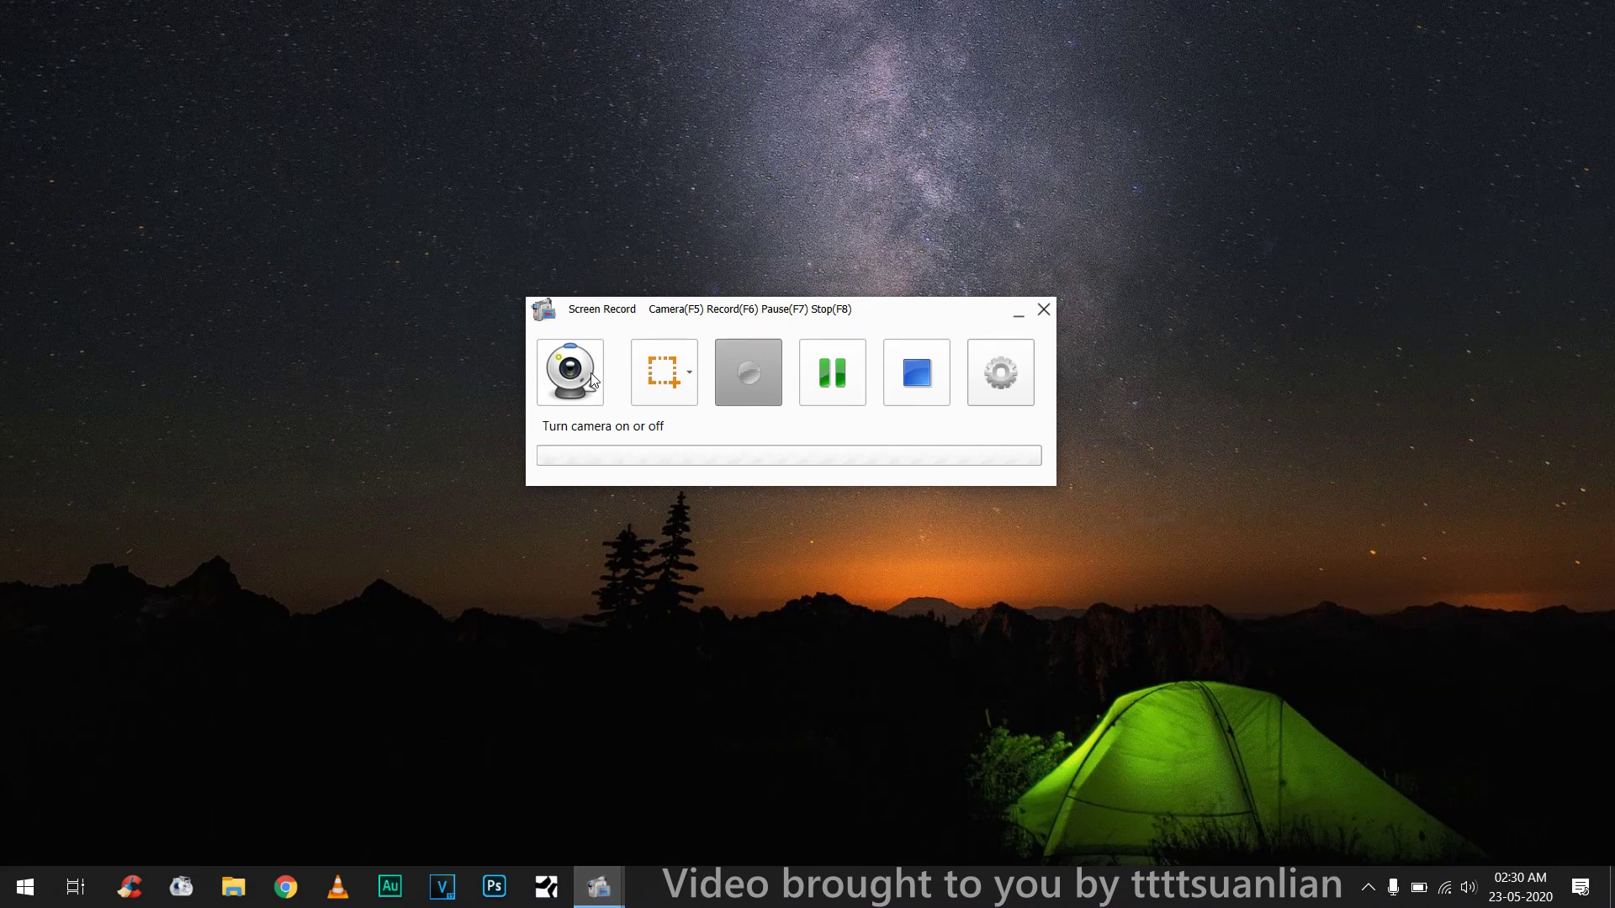
Choose Full screen as the recording area from the region dropdown
left_click(685, 374)
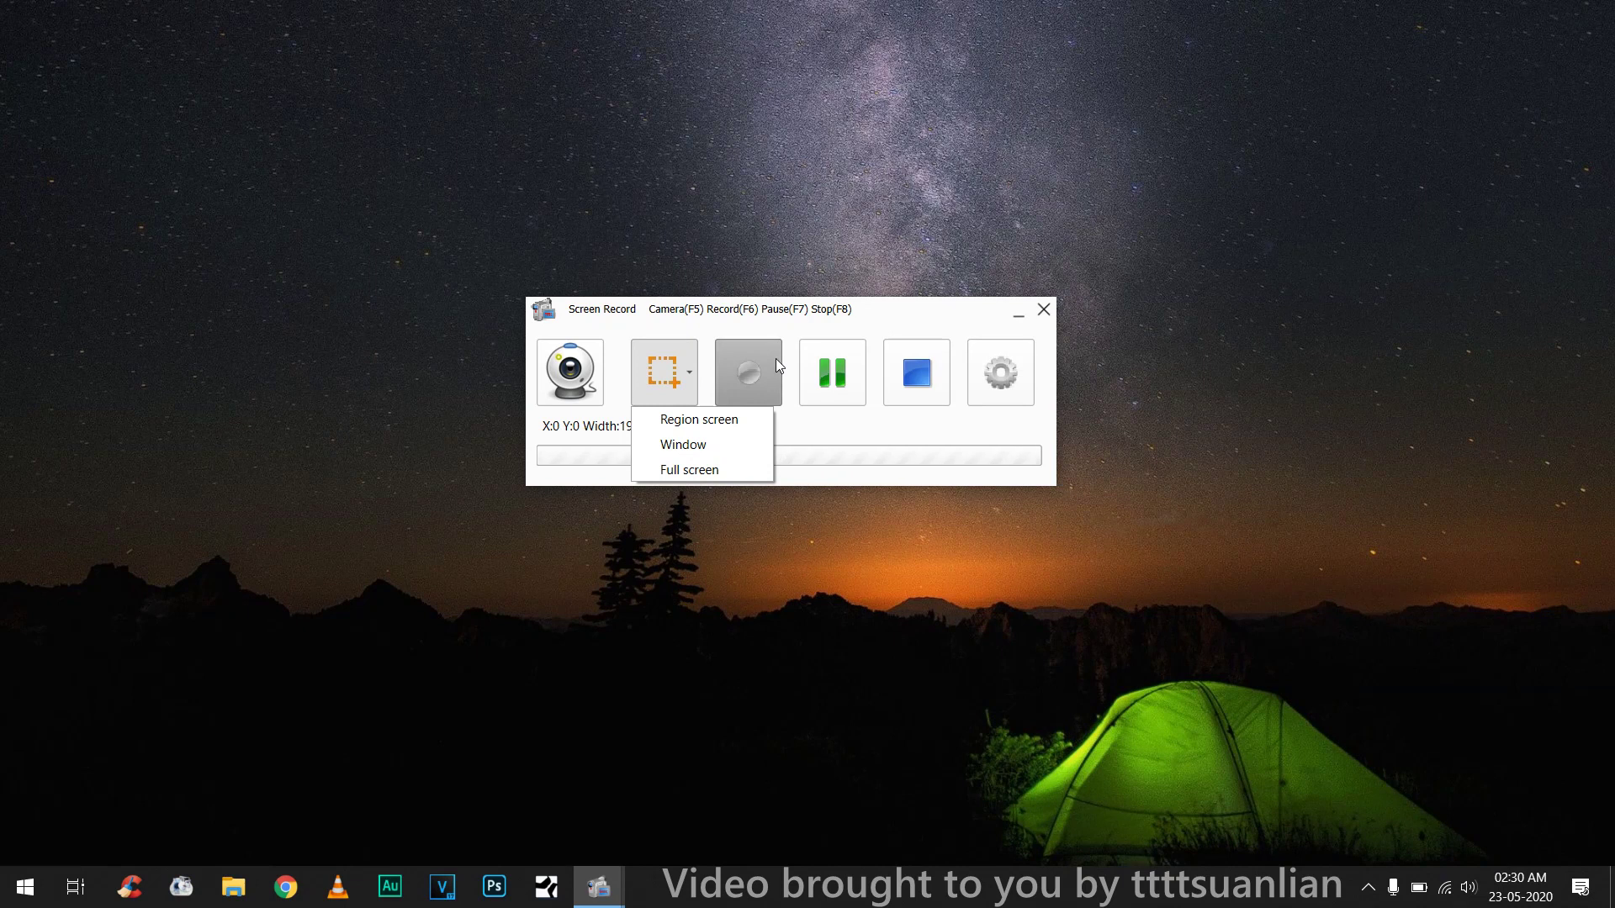
left_click(746, 383)
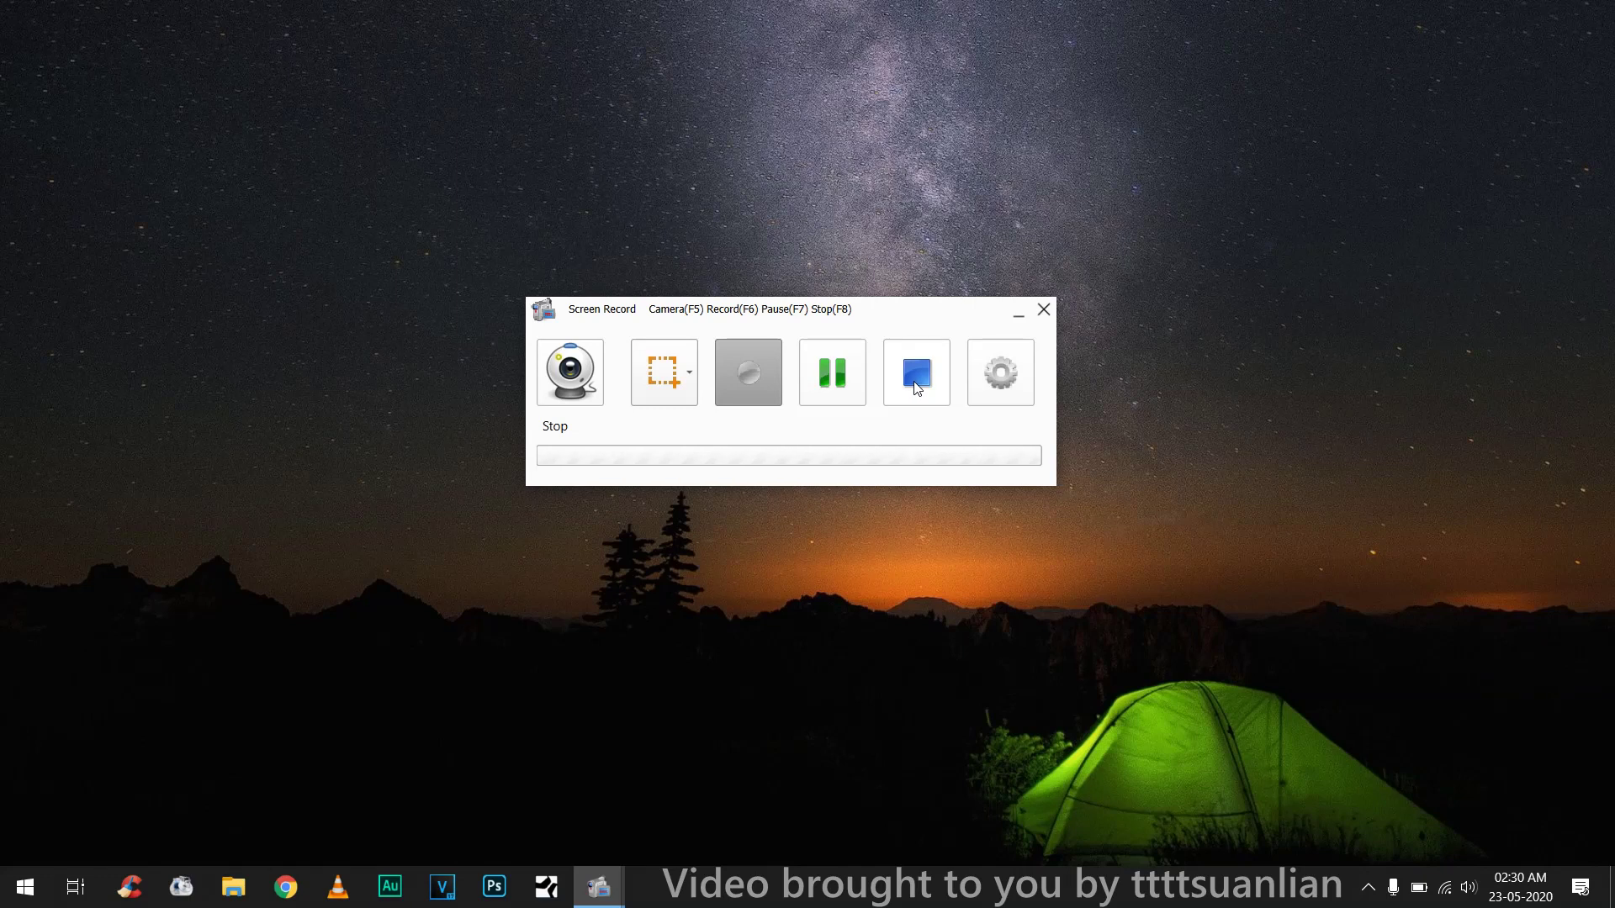
In Options > System, keep mp4 output and C:/Users/ATL/Desktop as the output folder
left_click(999, 378)
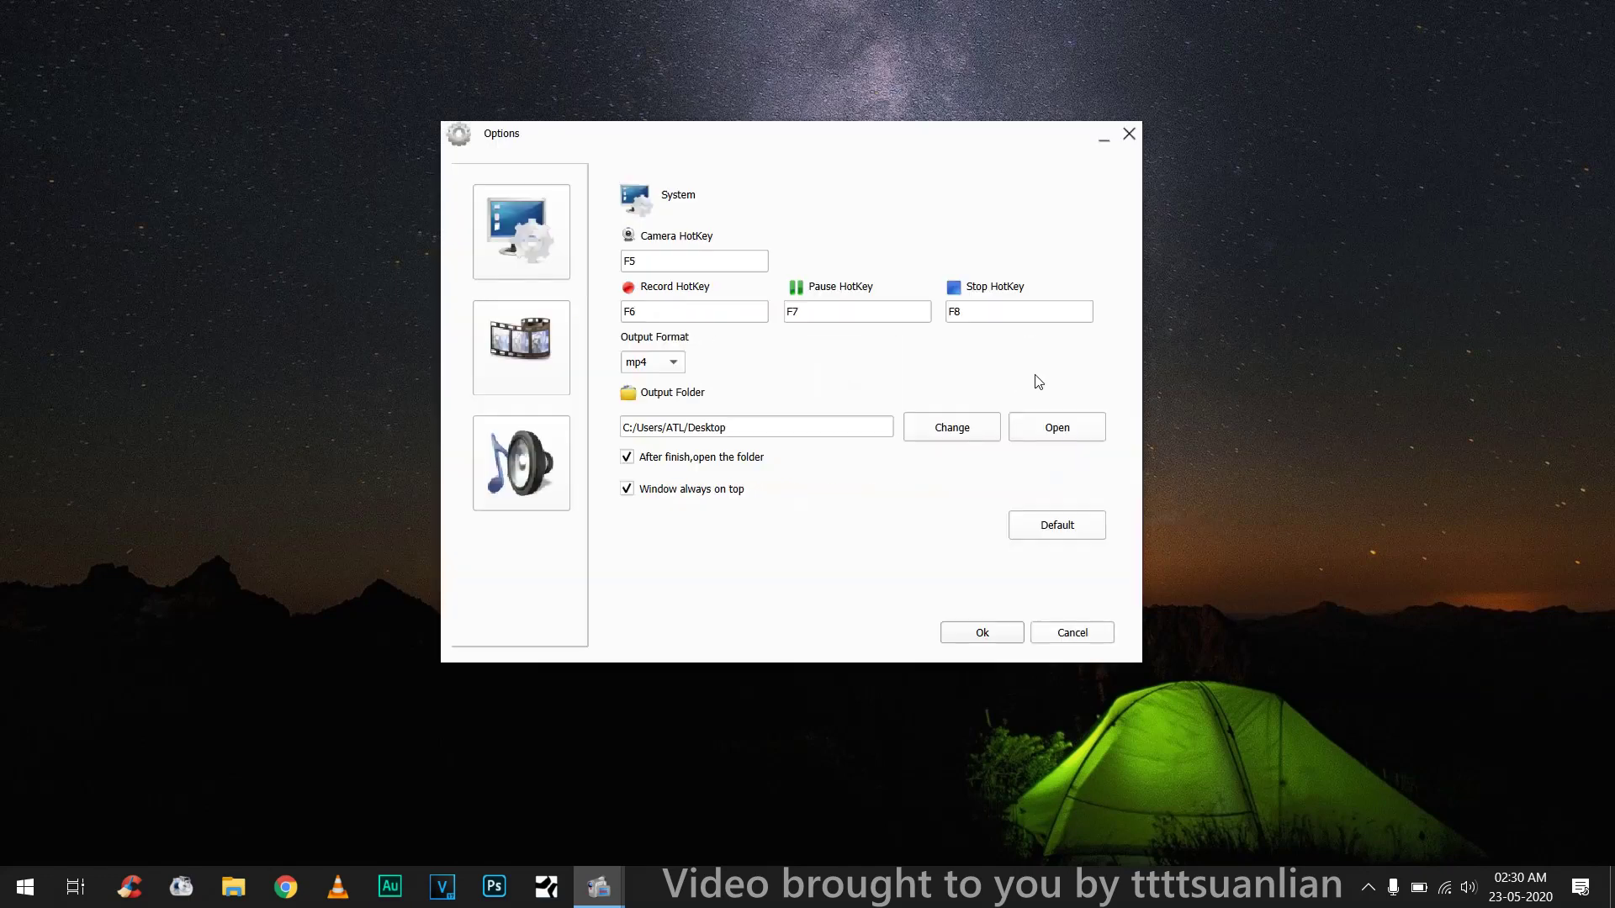
left_click(527, 244)
left_click(970, 432)
left_click(1174, 592)
Keep video at 25.0 fps and 2000k bitrate, then move on to the audio settings
left_click(533, 341)
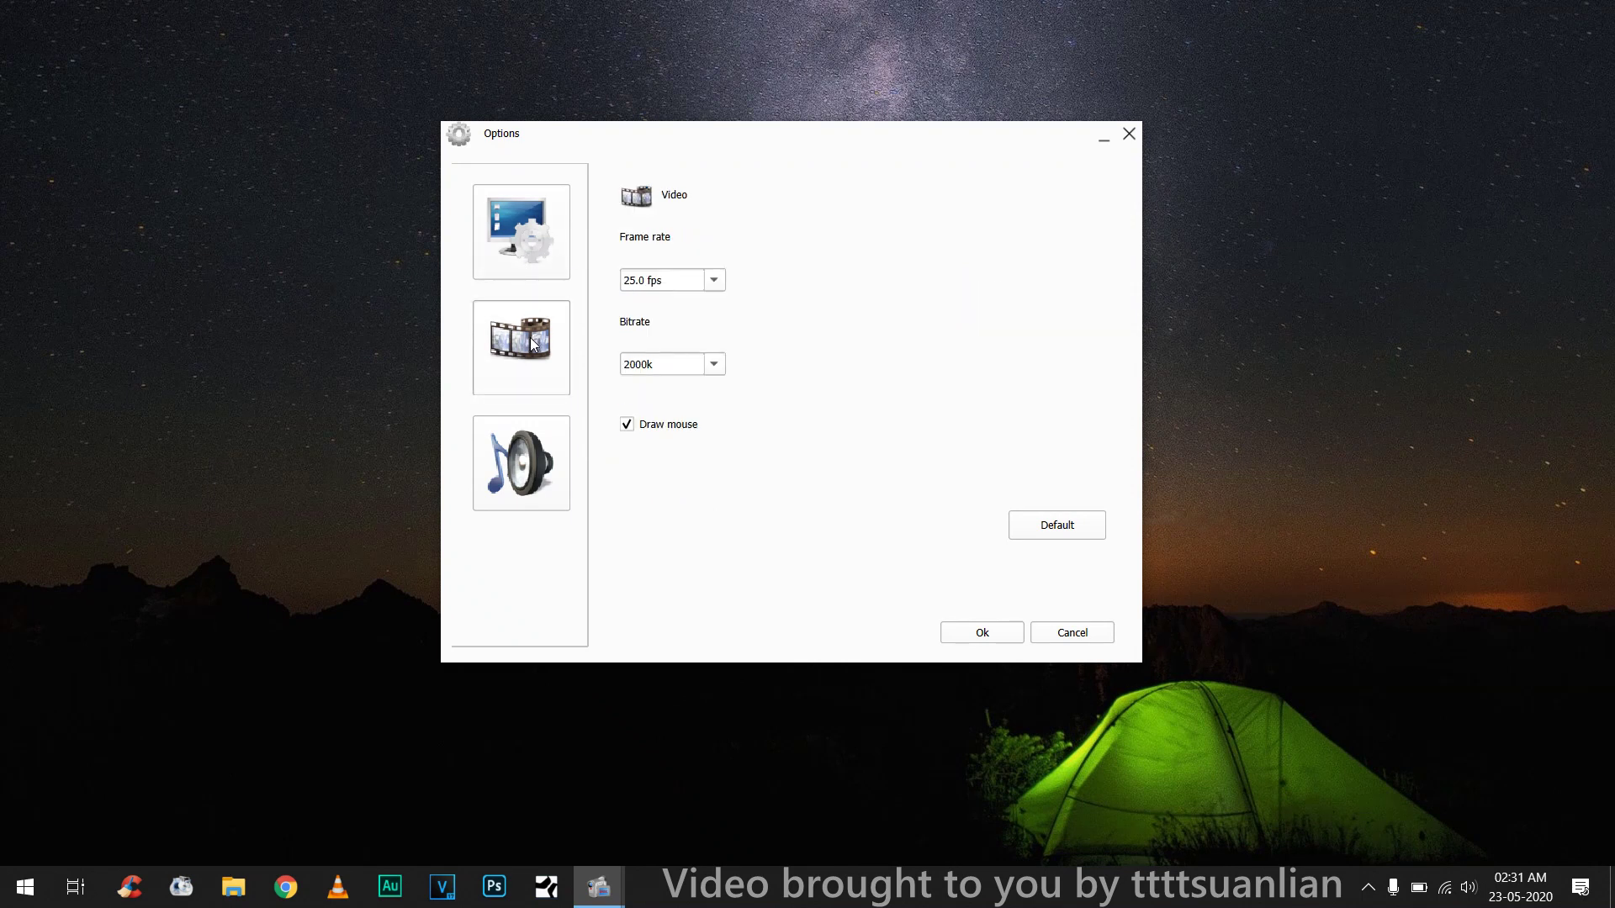
left_click(714, 280)
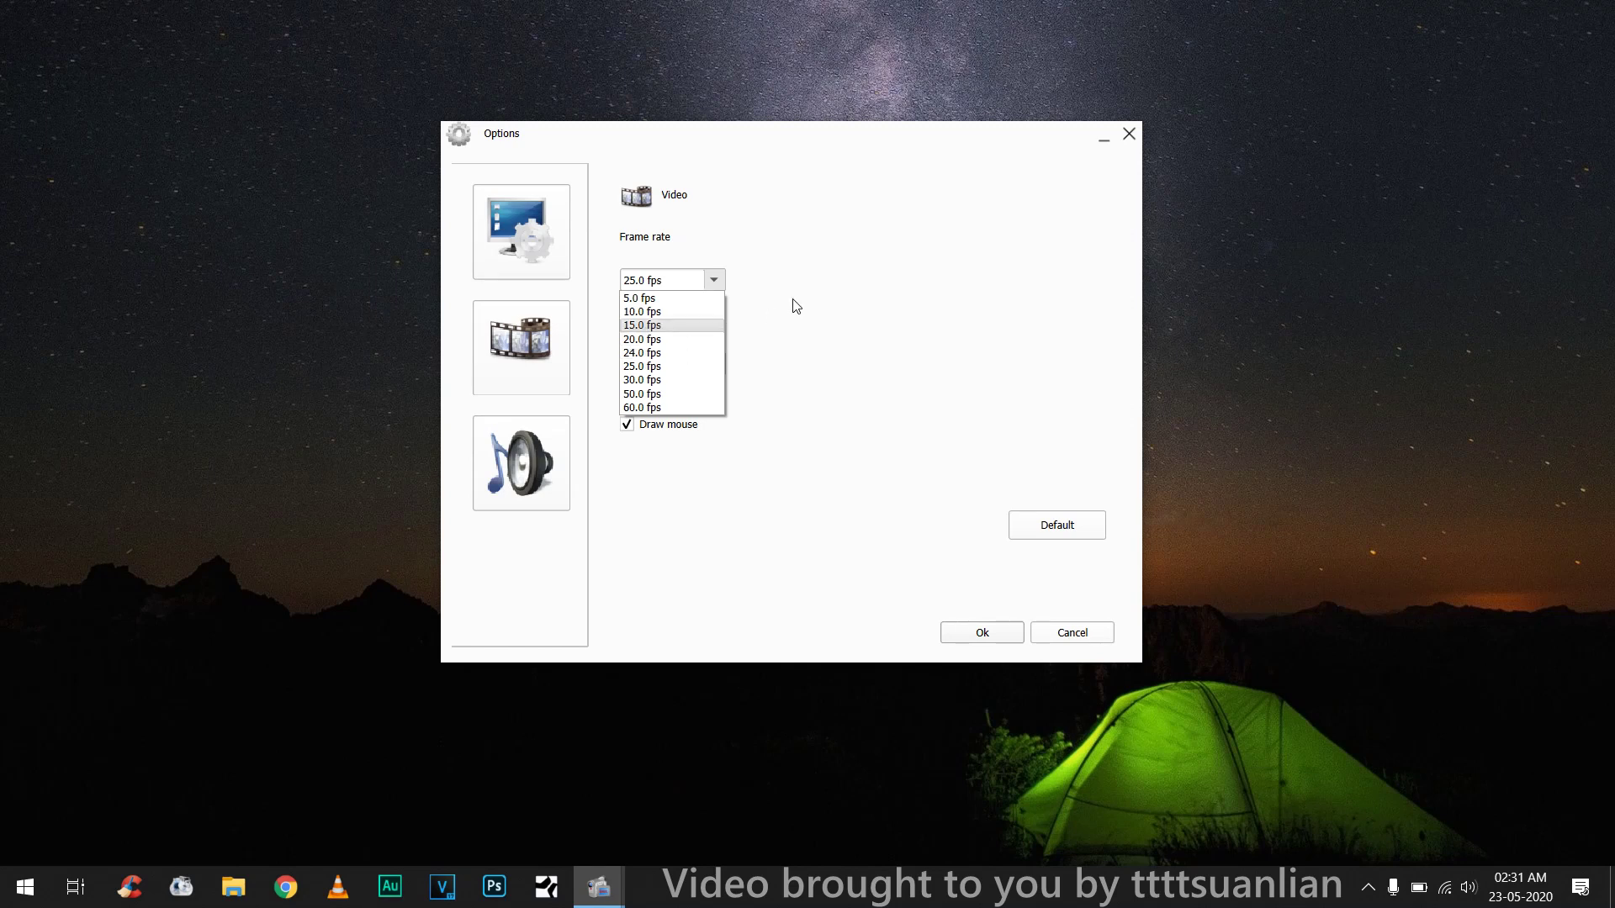
left_click(794, 305)
left_click(714, 282)
left_click(796, 334)
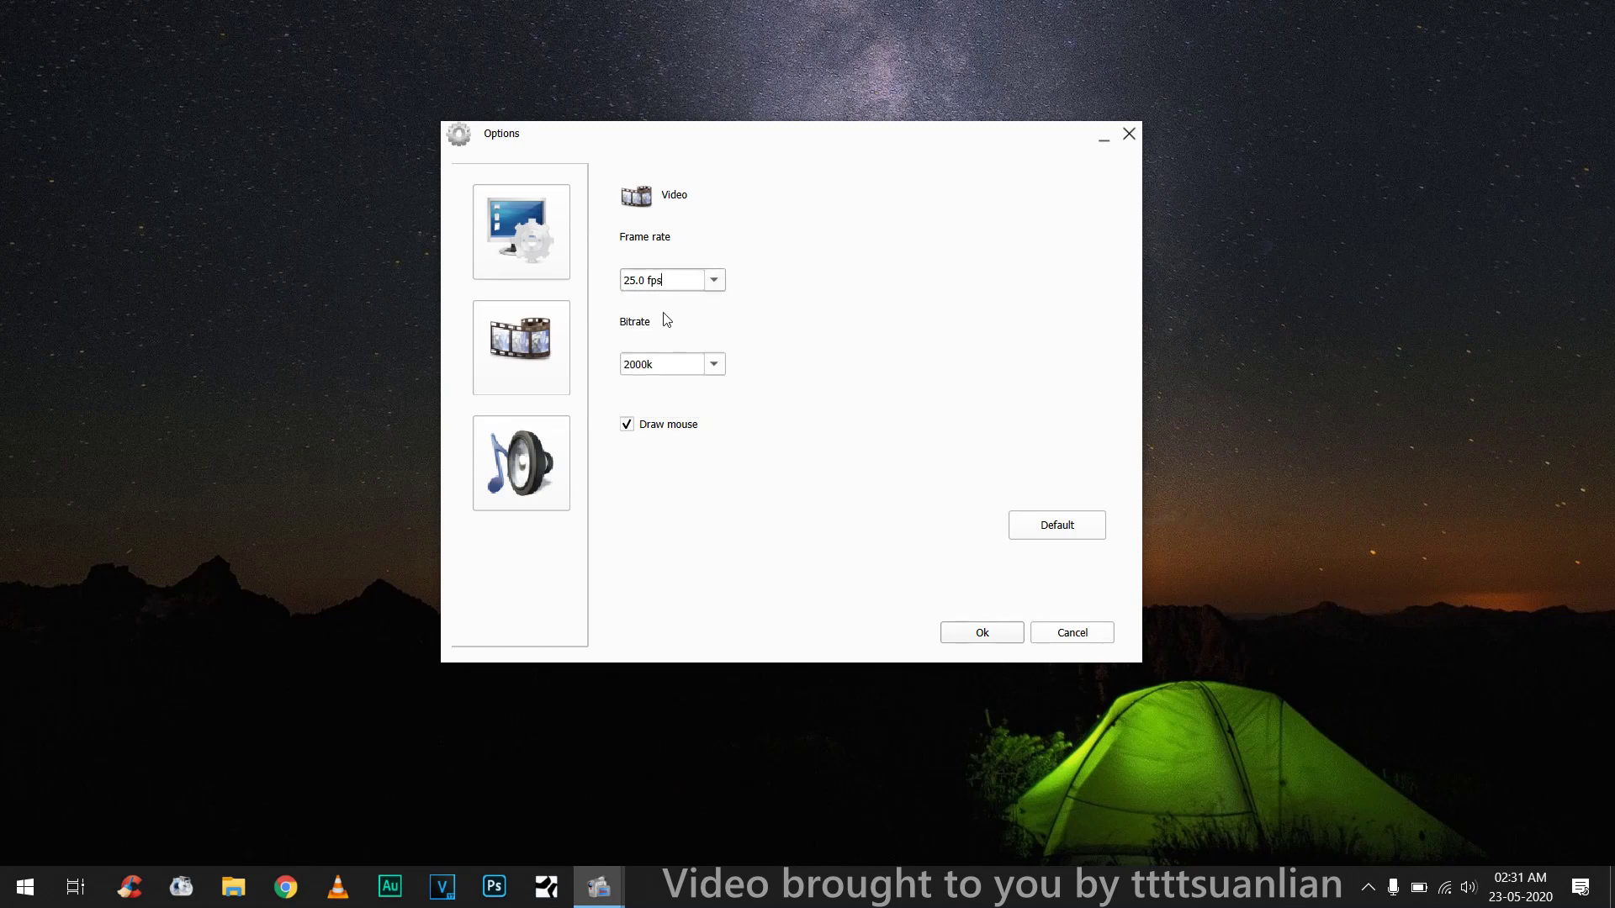
left_click(714, 366)
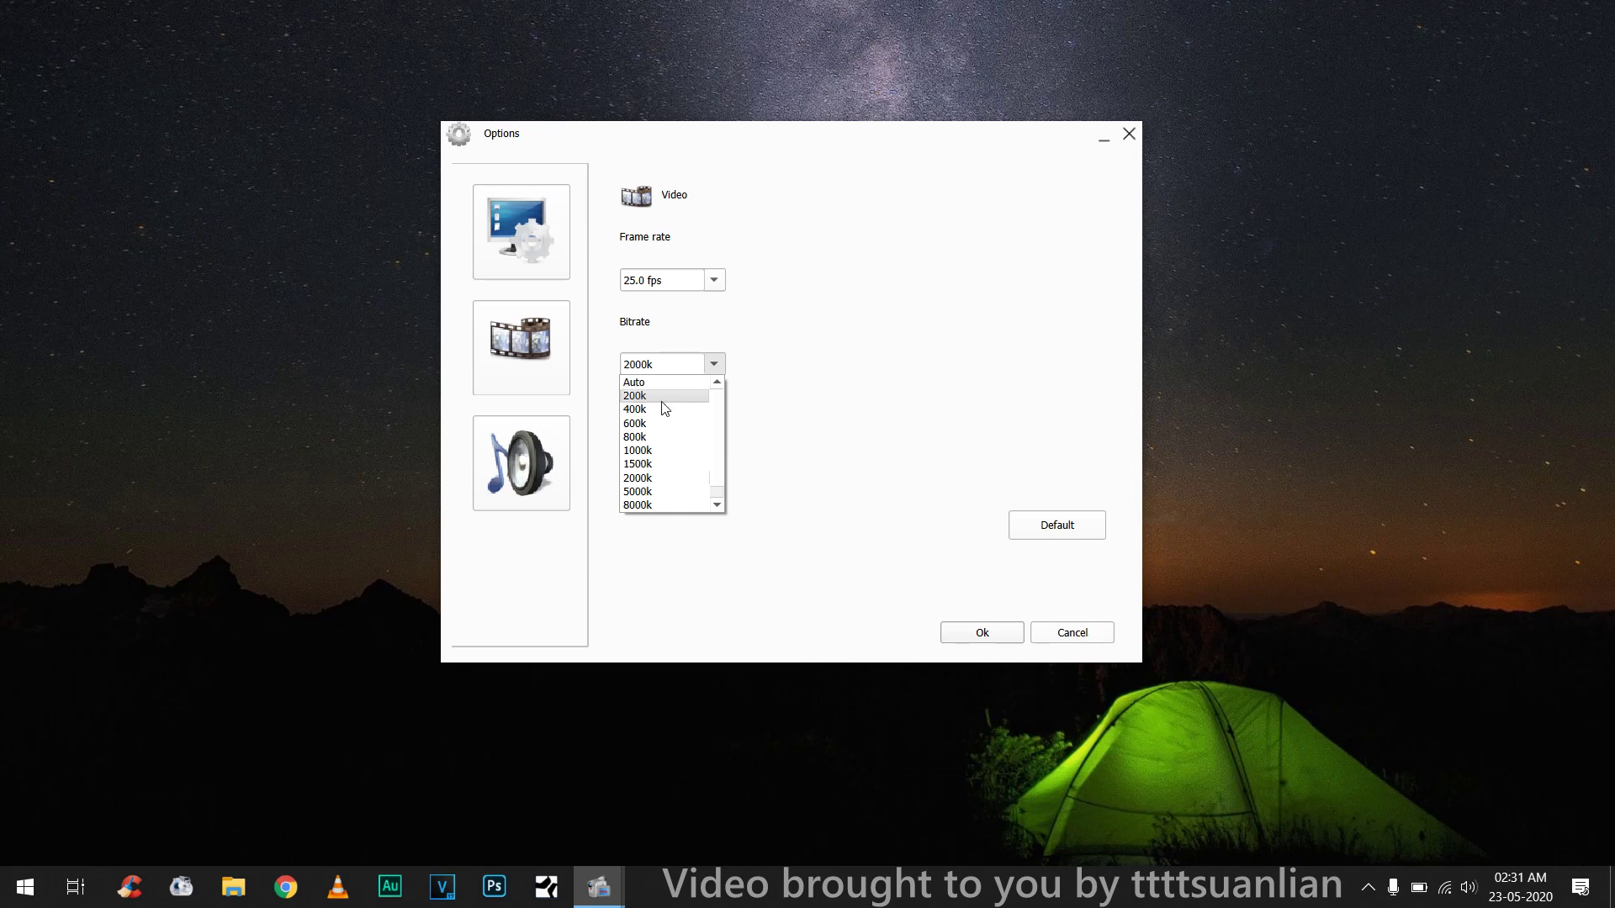
left_click(863, 386)
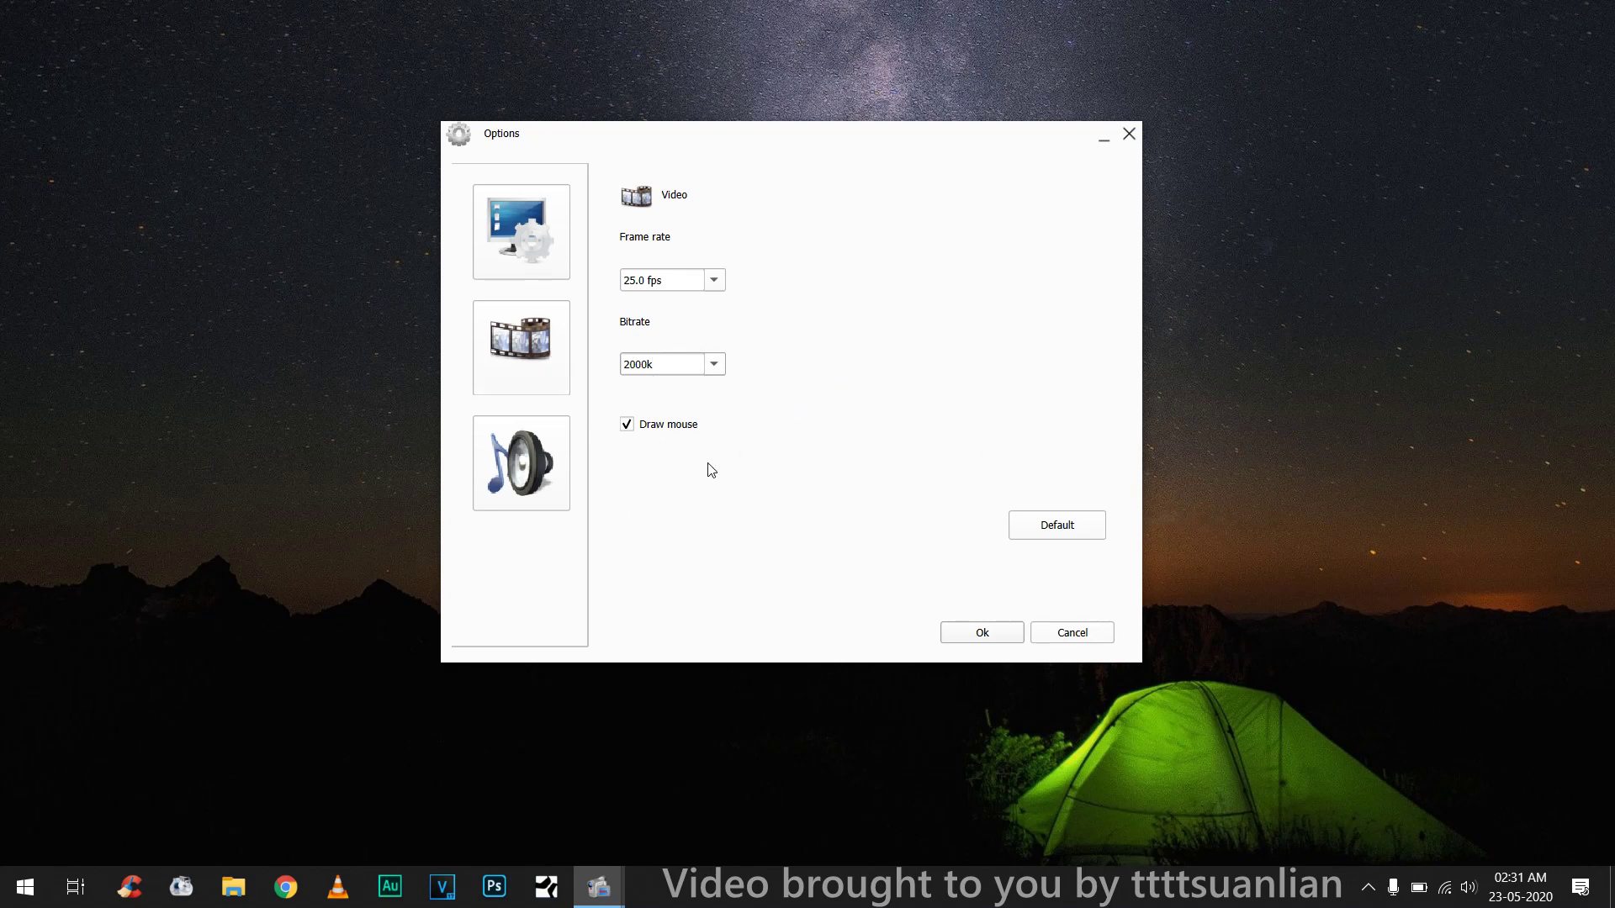
left_click(535, 459)
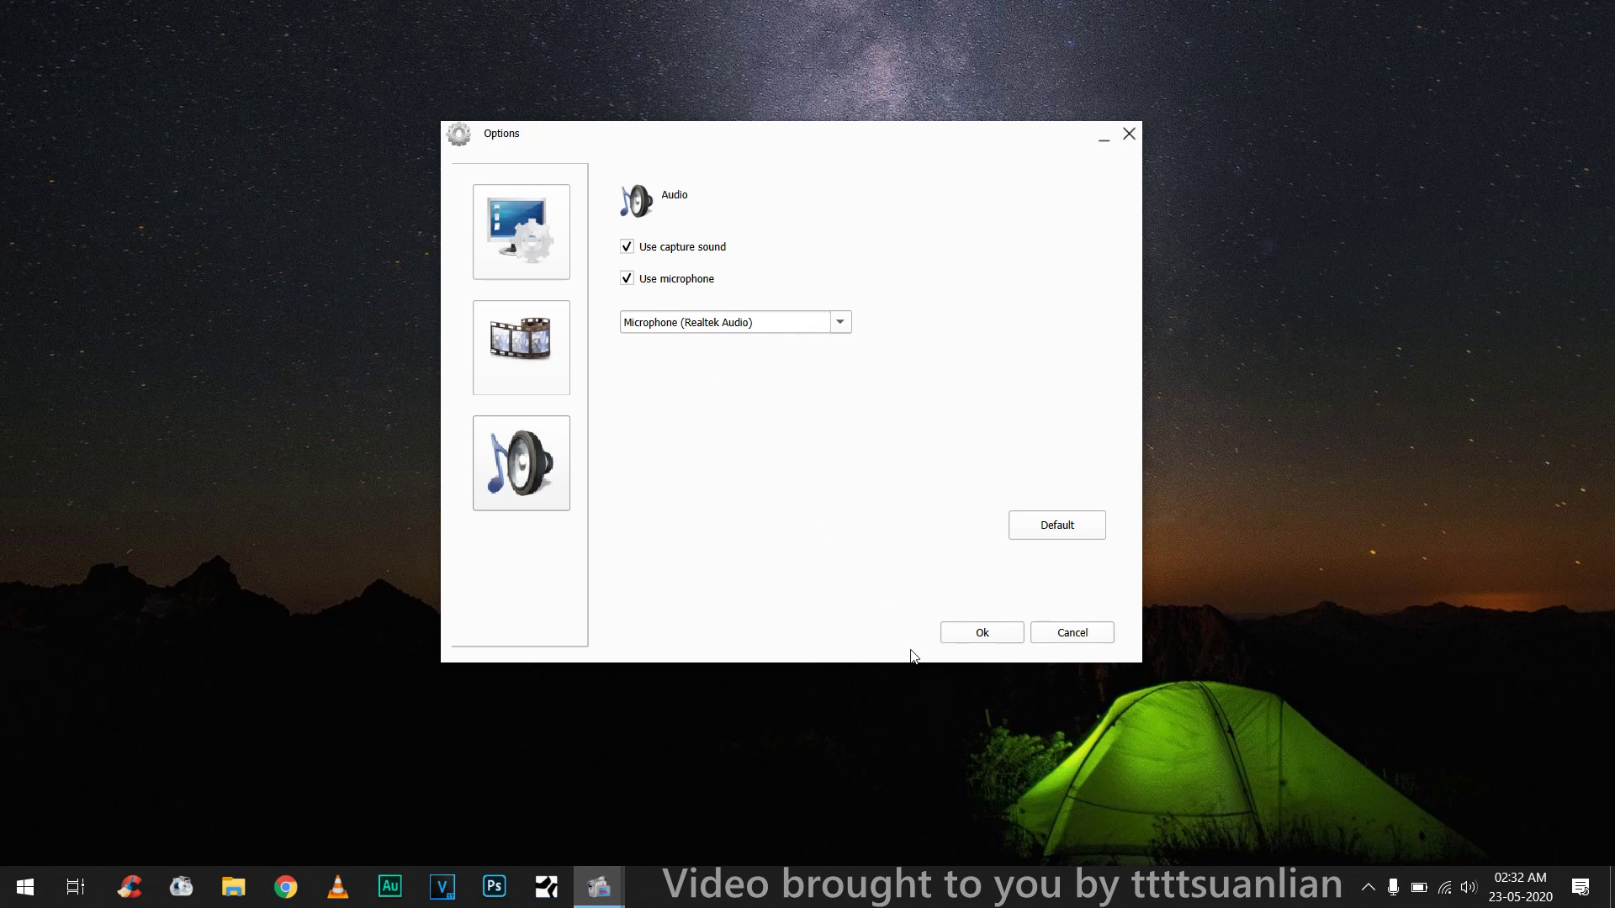
Save the options with Ok, dismiss CCleaner's update prompt, and return to the recorder
left_click(976, 639)
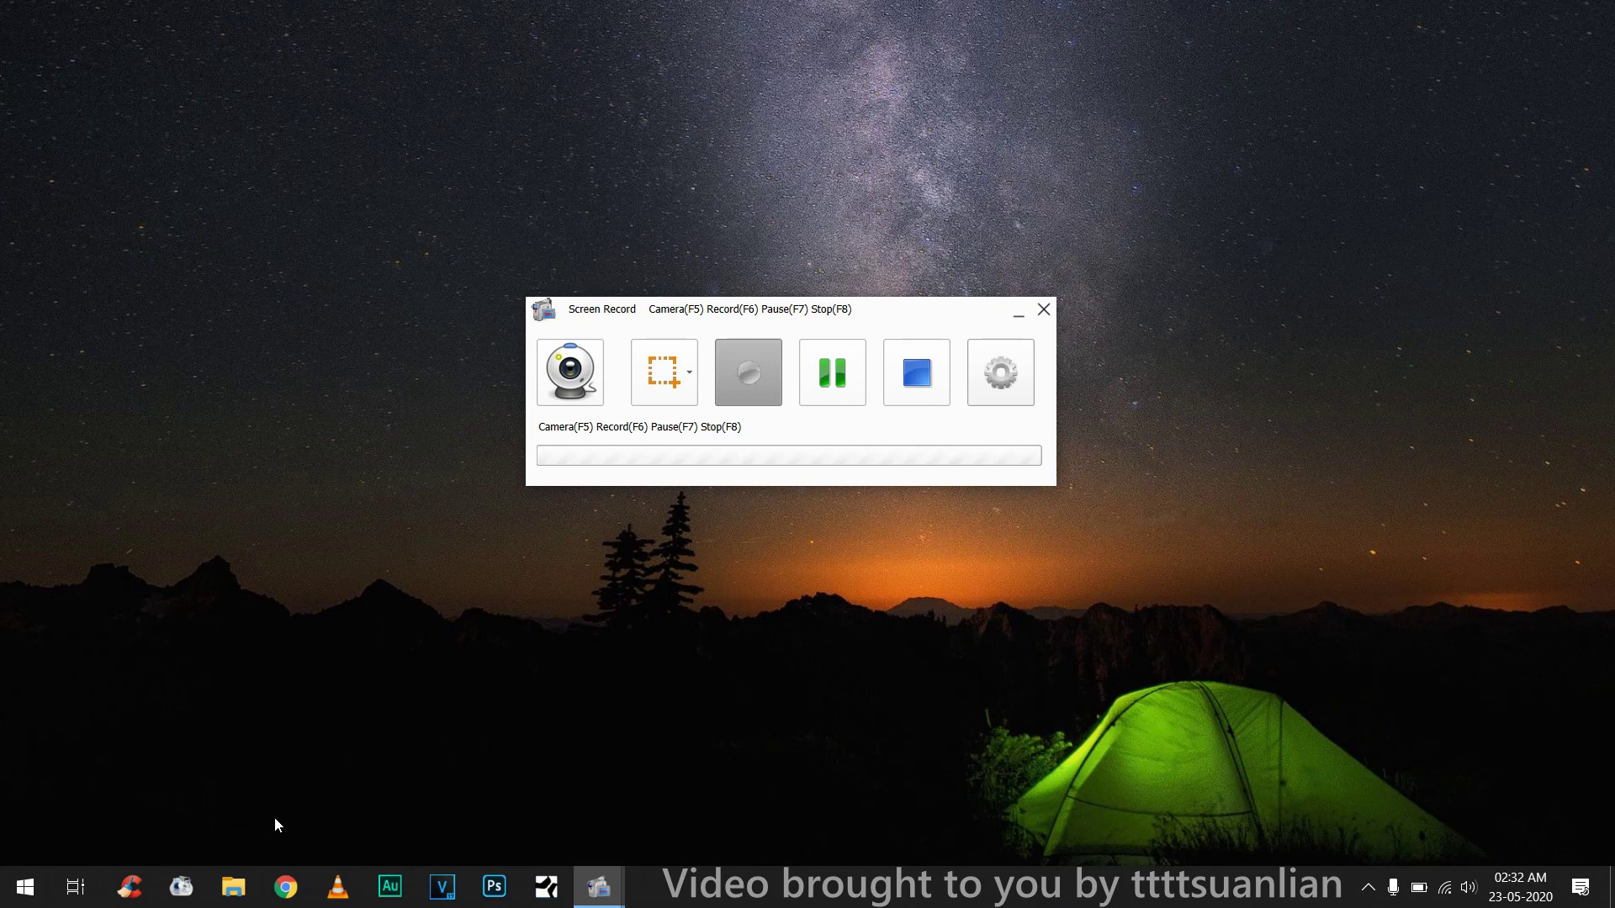
left_click(138, 889)
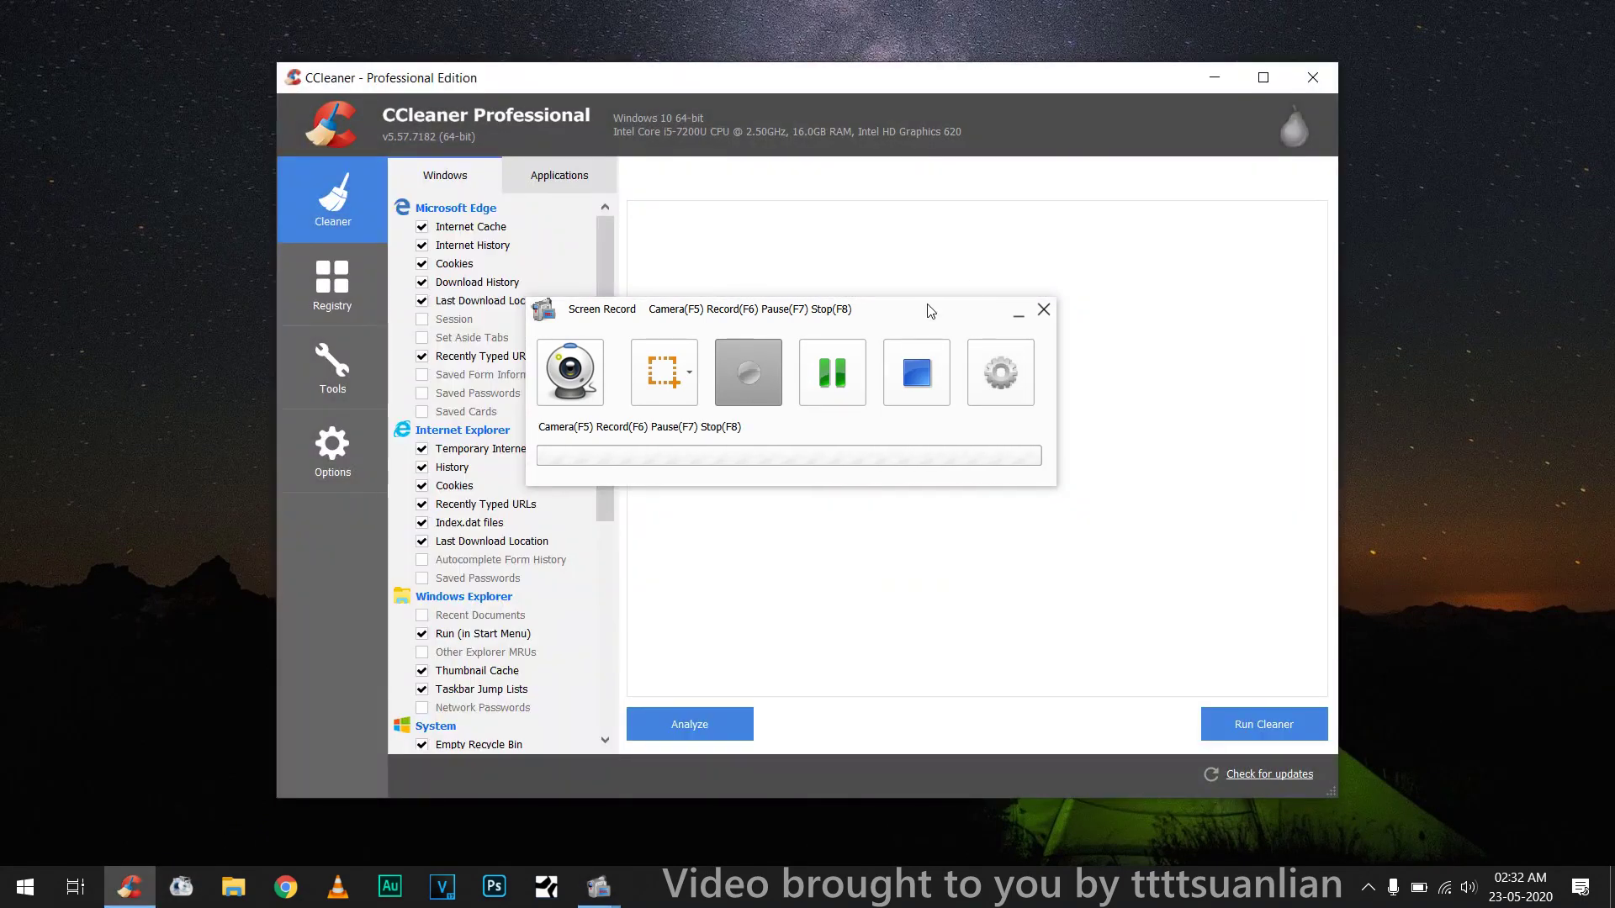
left_click(1018, 310)
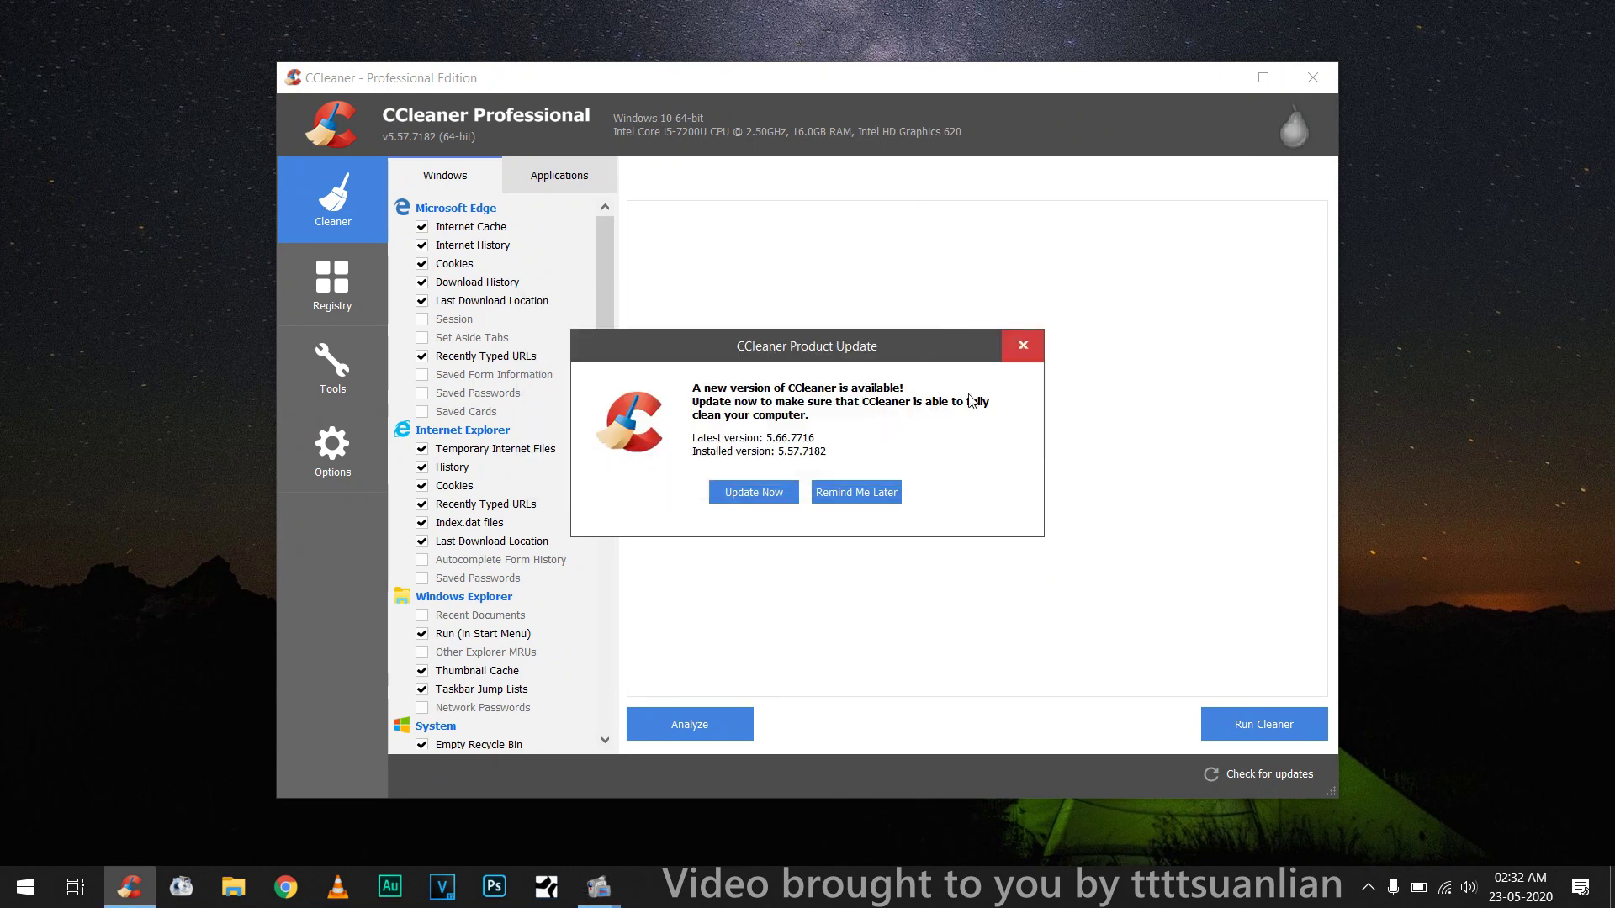
left_click(1022, 345)
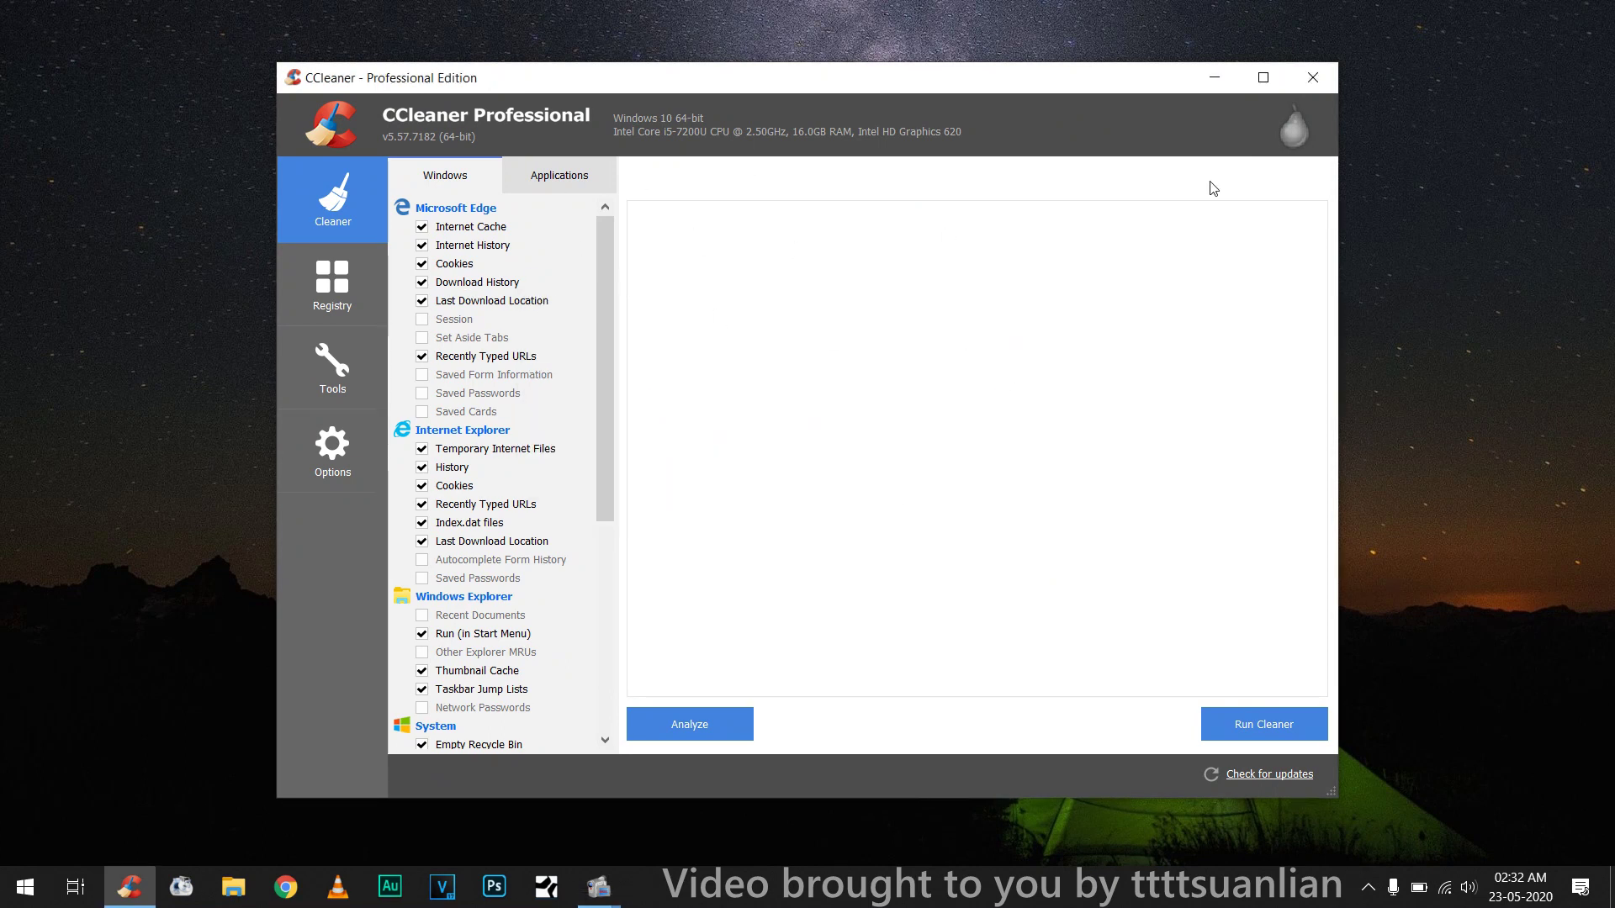
left_click(1312, 76)
Restore the recording window, minimise File Explorer, and bring up the desktop context menu
left_click(590, 844)
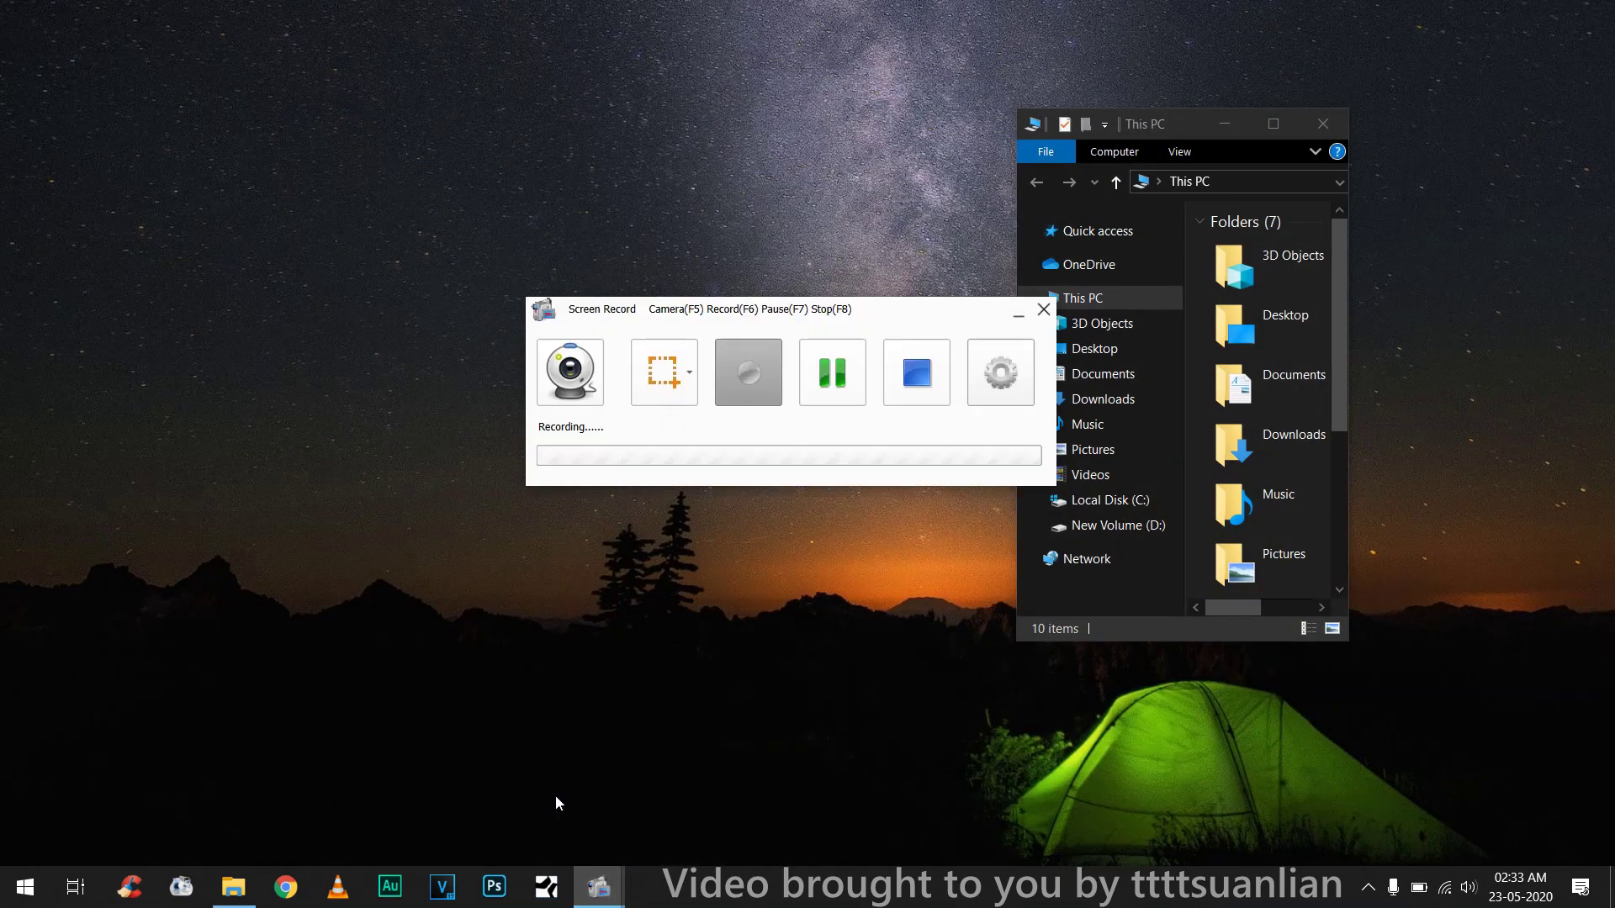
left_click(1224, 124)
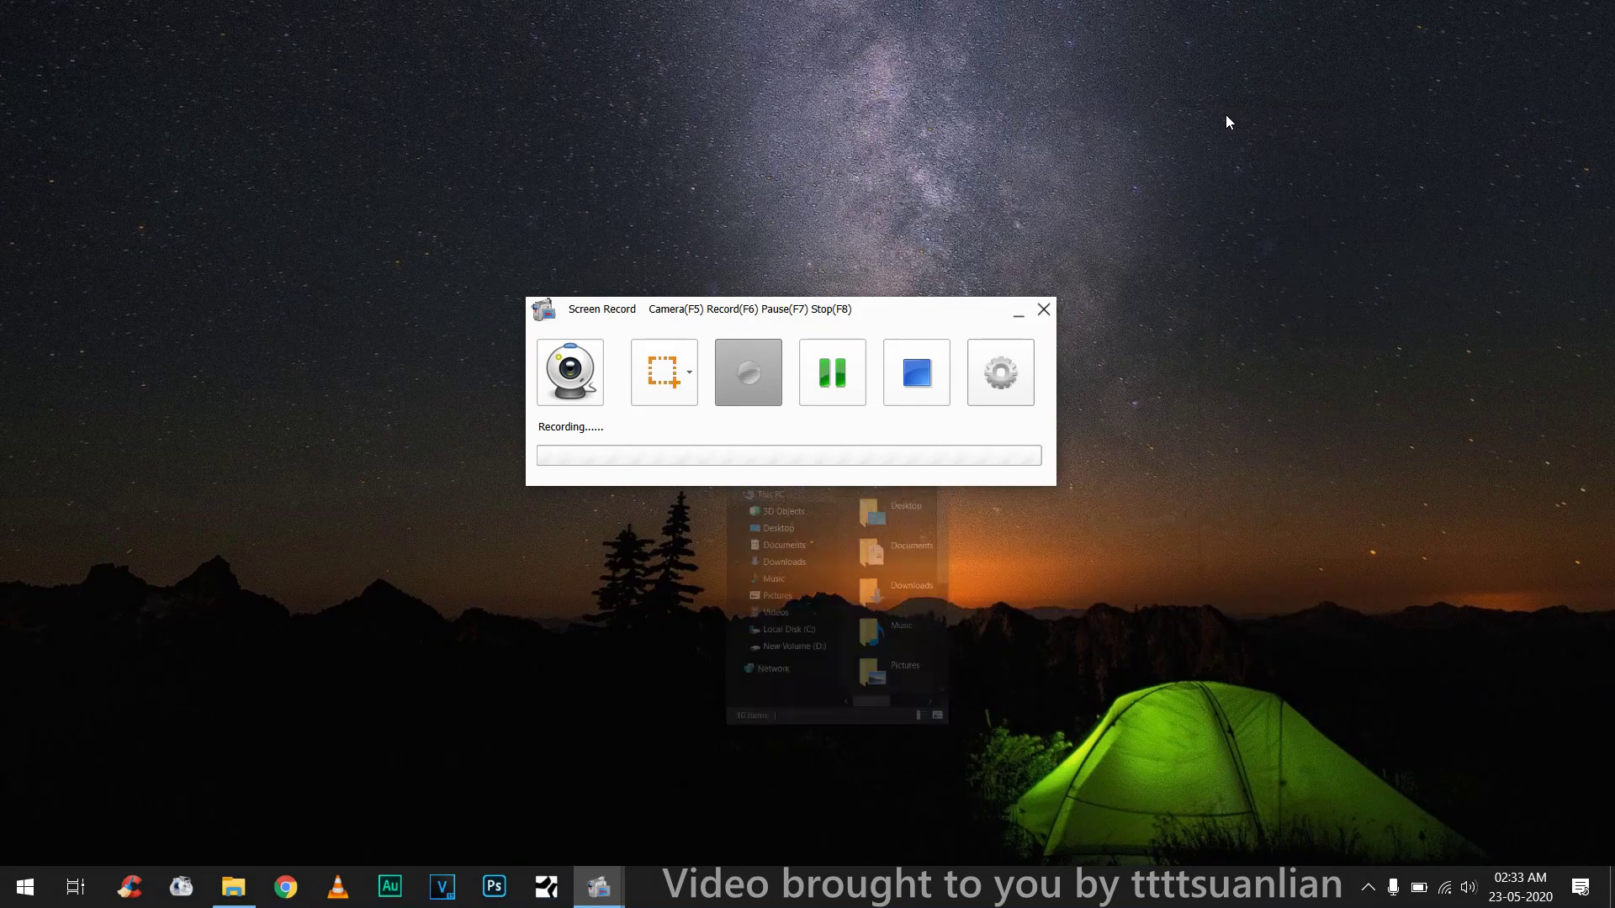
right_click(243, 344)
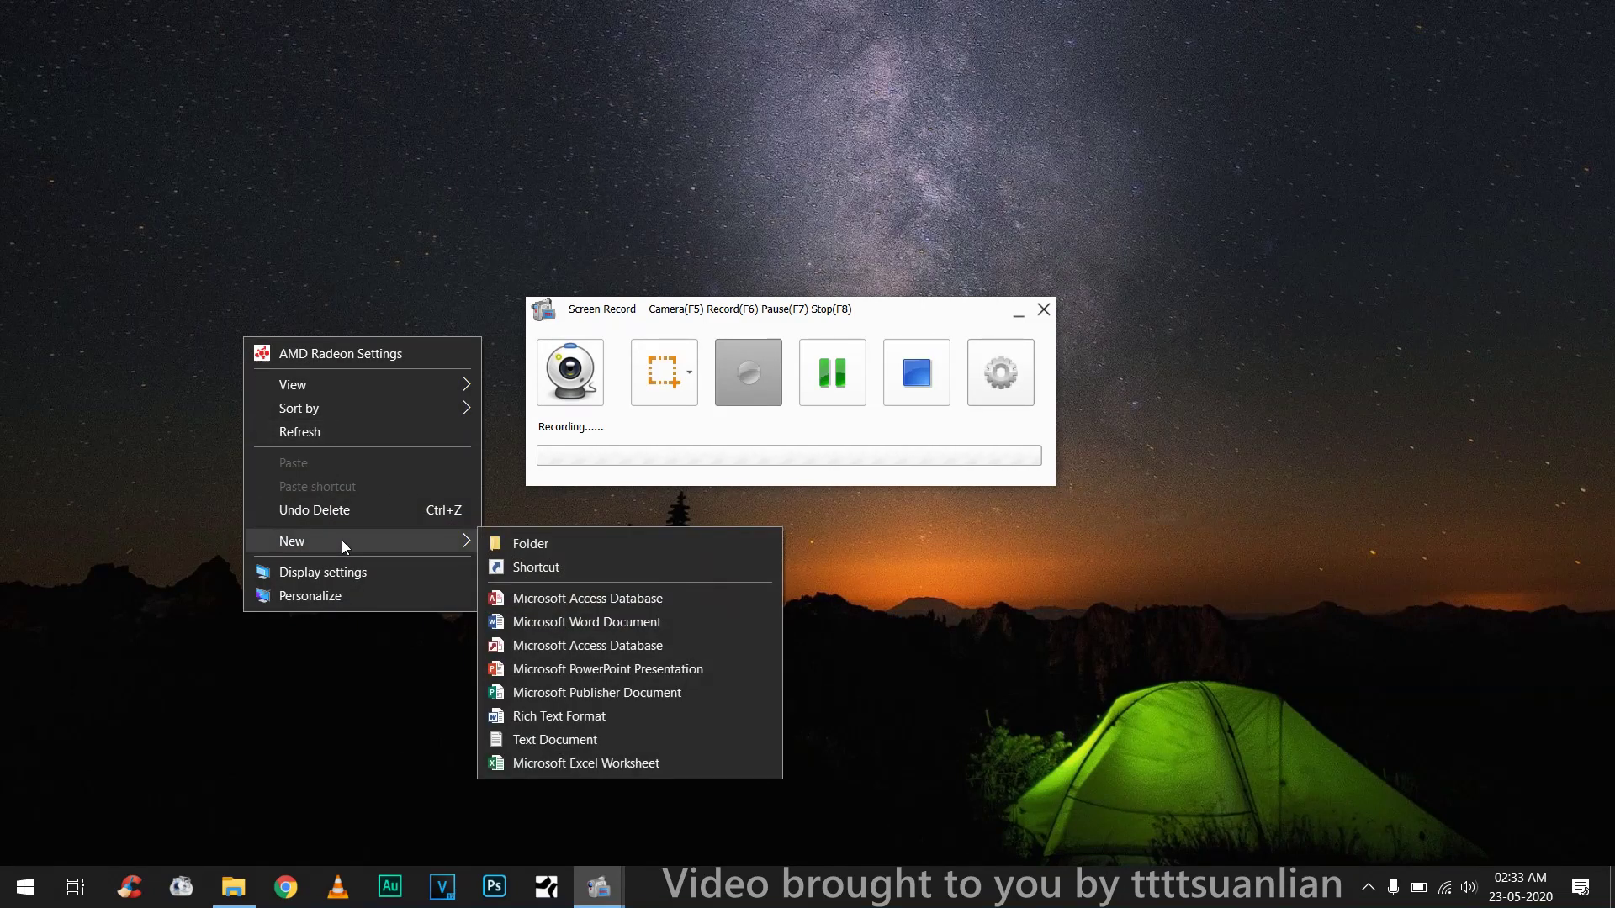
mouse_move(360, 385)
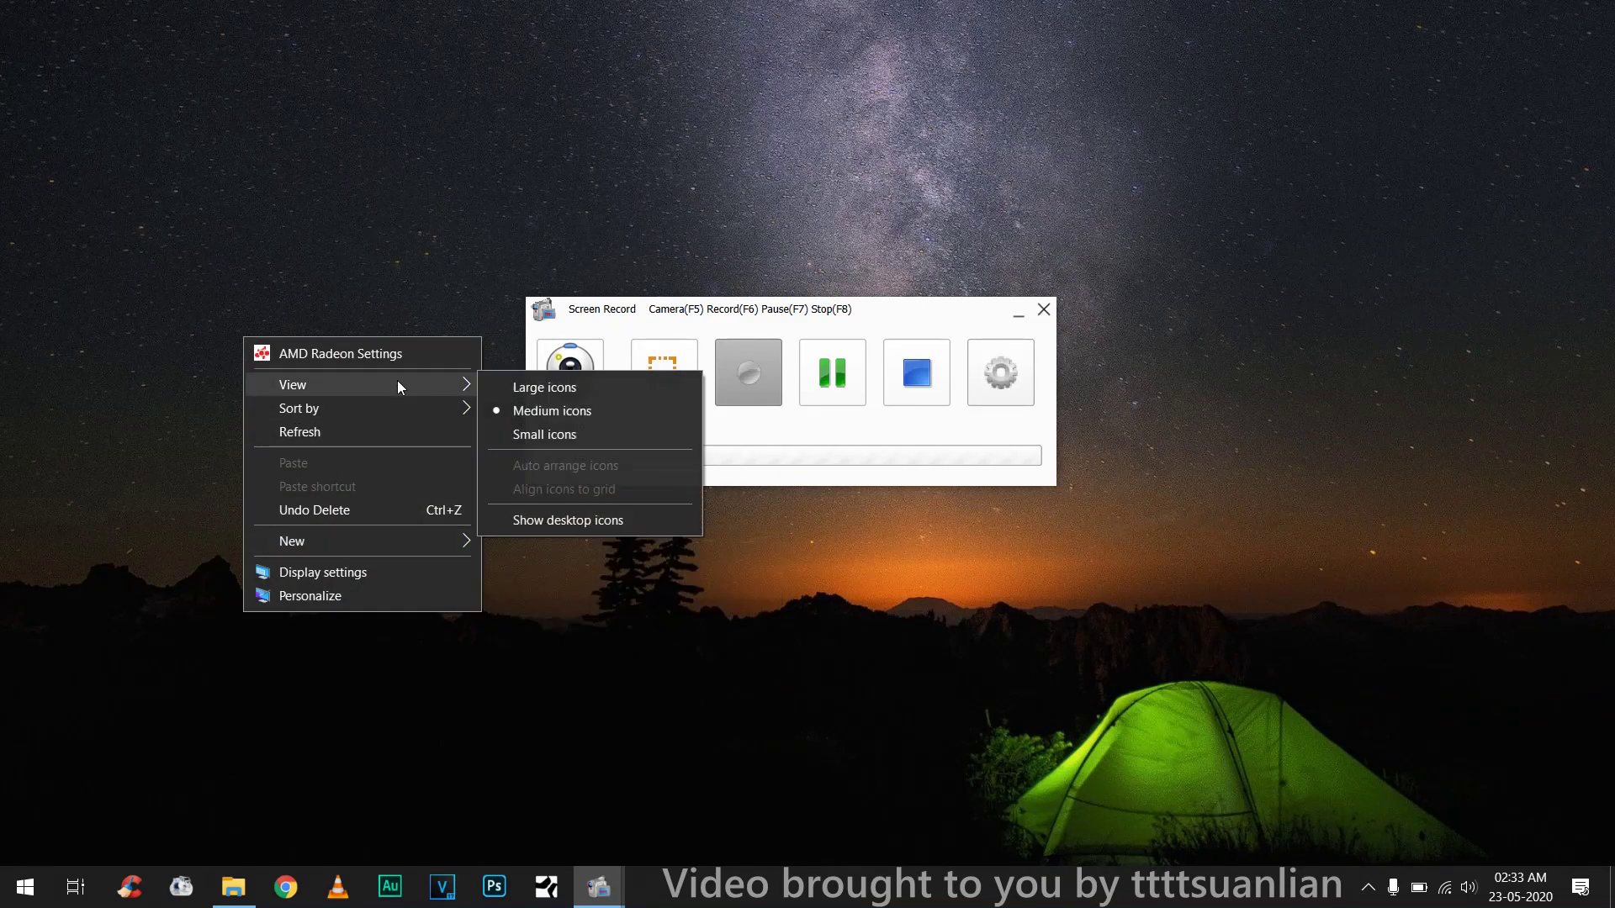
Show desktop icons and select the new FormatFactory Screen Record20200523_022827 file
left_click(553, 523)
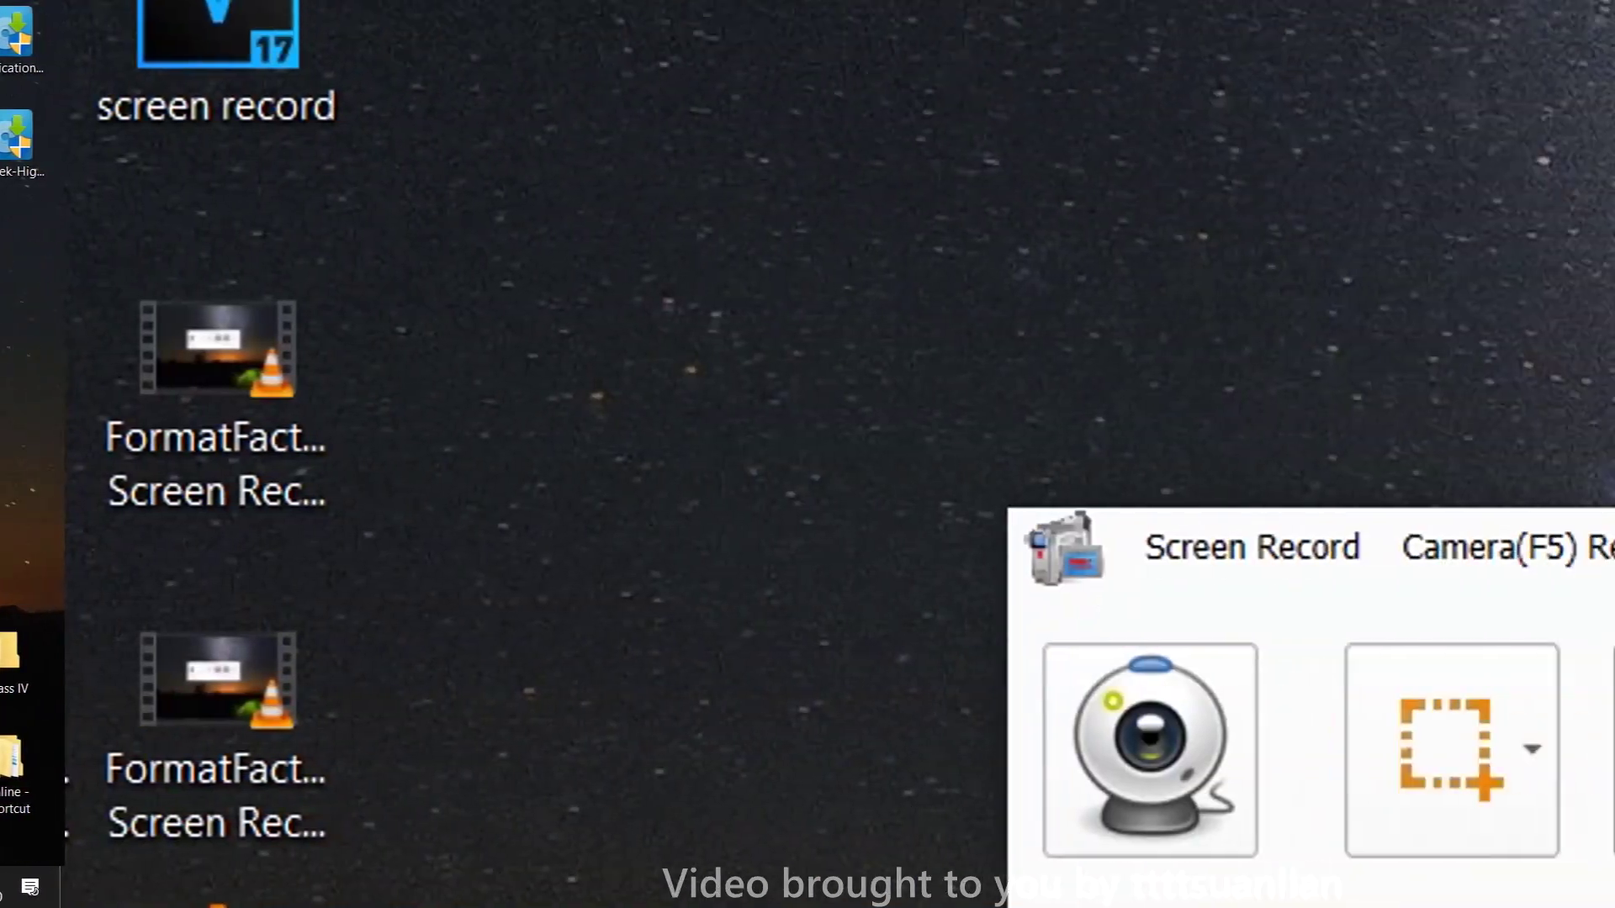
left_click_drag(245, 830, 707, 493)
left_click(186, 429)
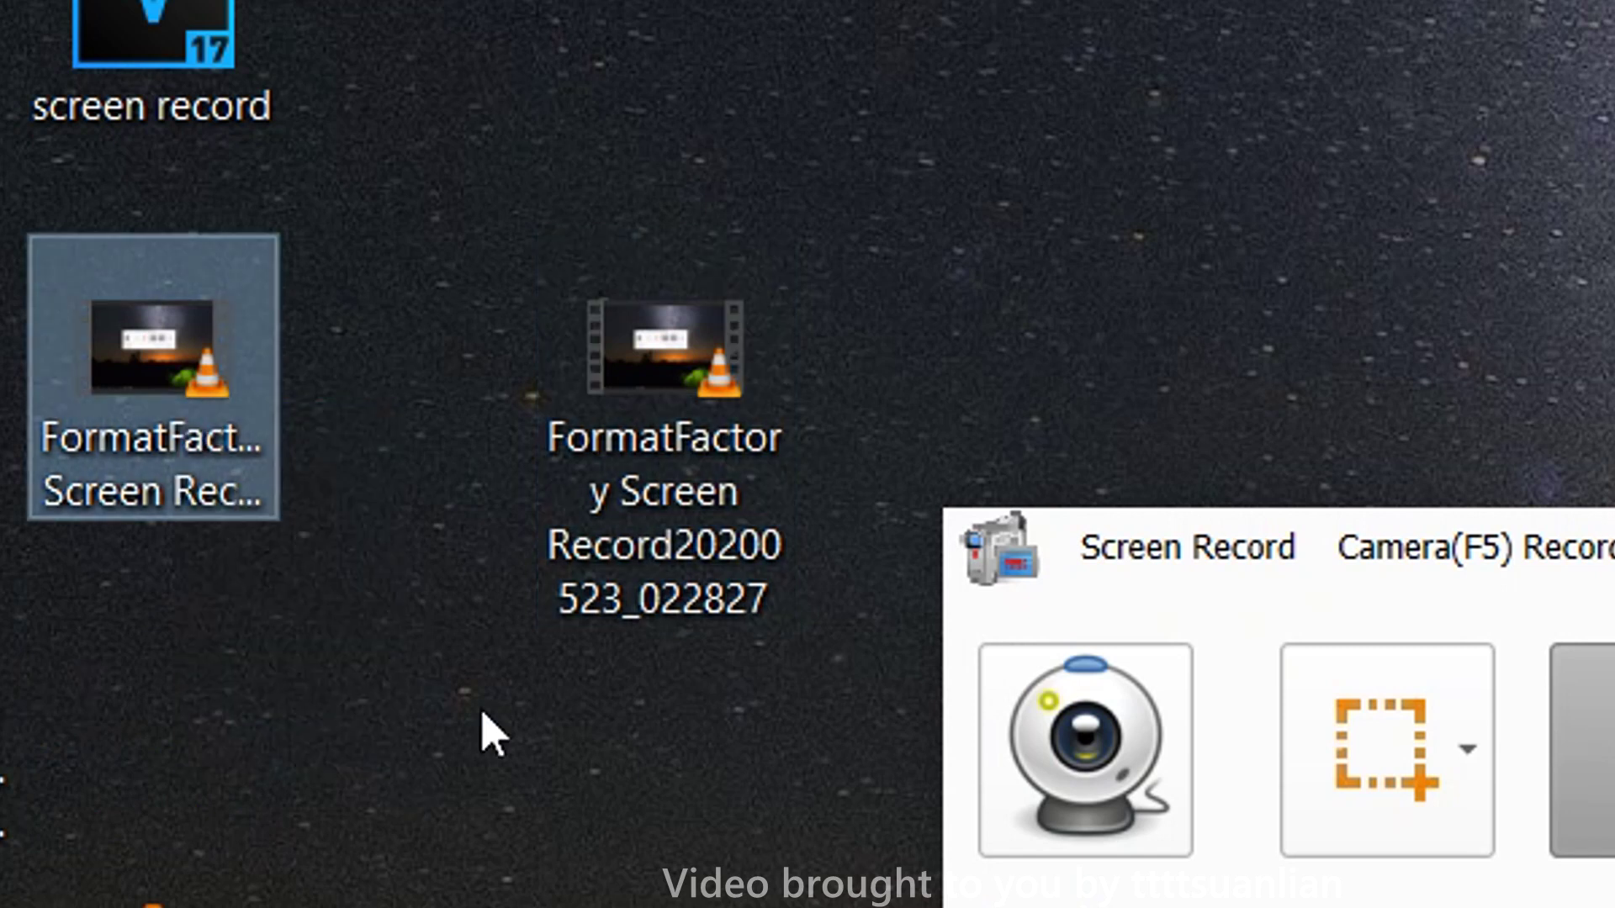
left_click(640, 487)
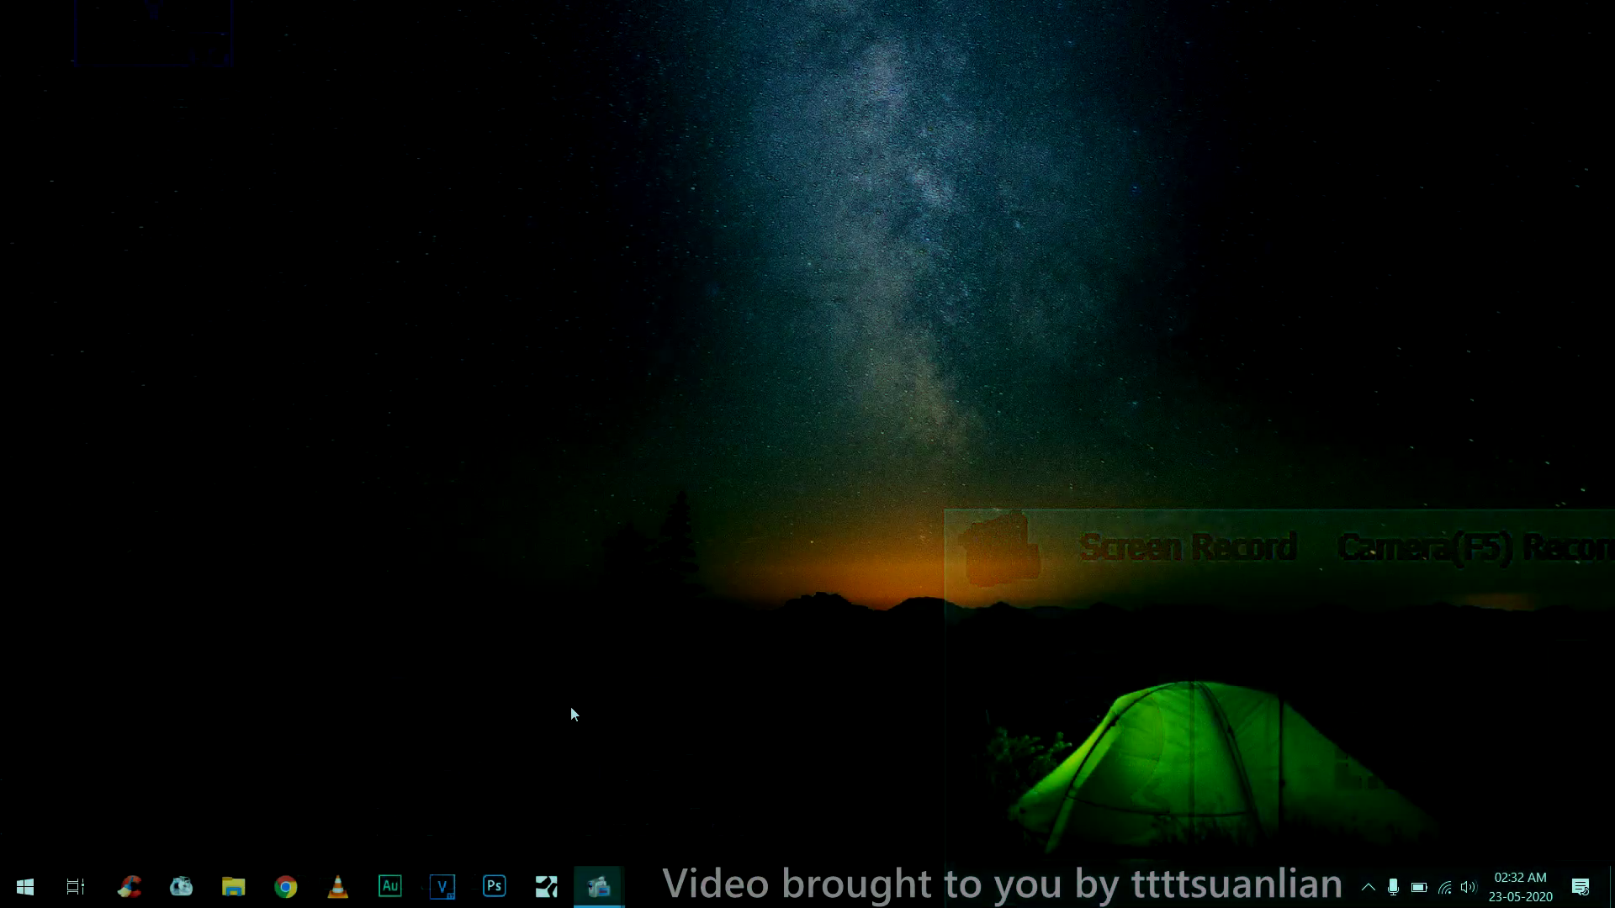